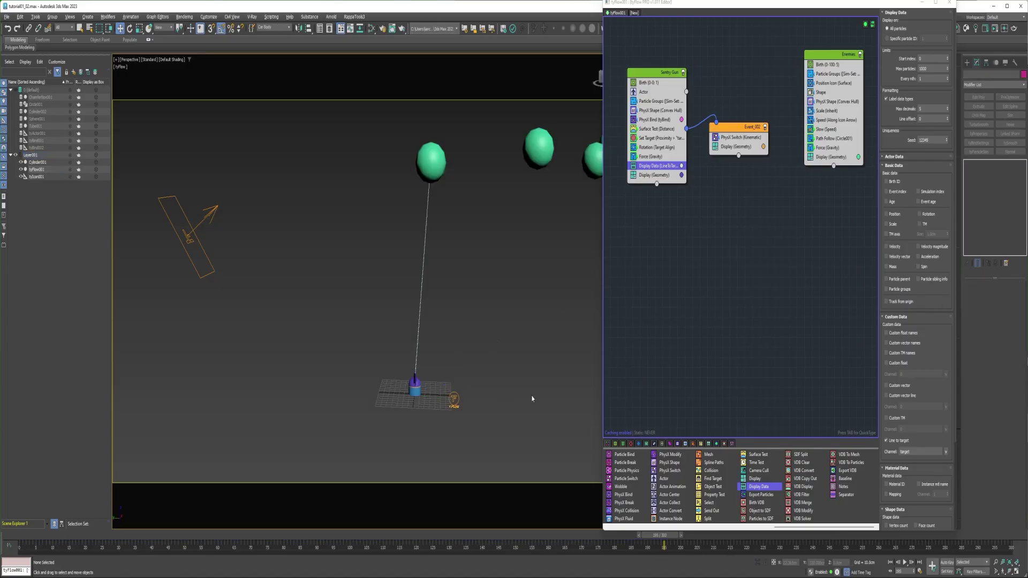
- After previewing the turret's targeting, pull Set Target, Rotation and Force out of Sentry Gun into a new event
left_click_drag(669, 539, 459, 509)
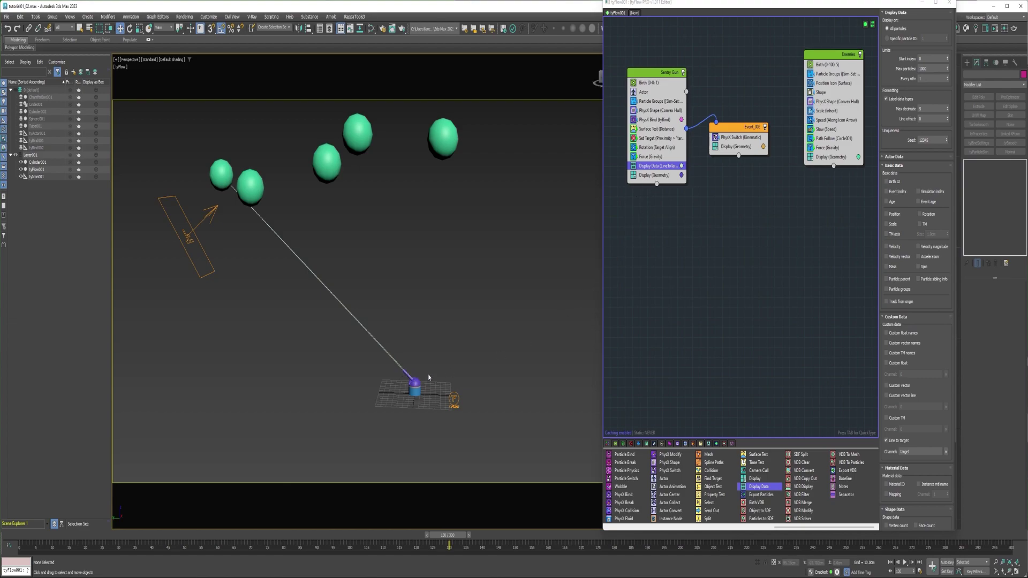
left_click_drag(452, 540, 36, 516)
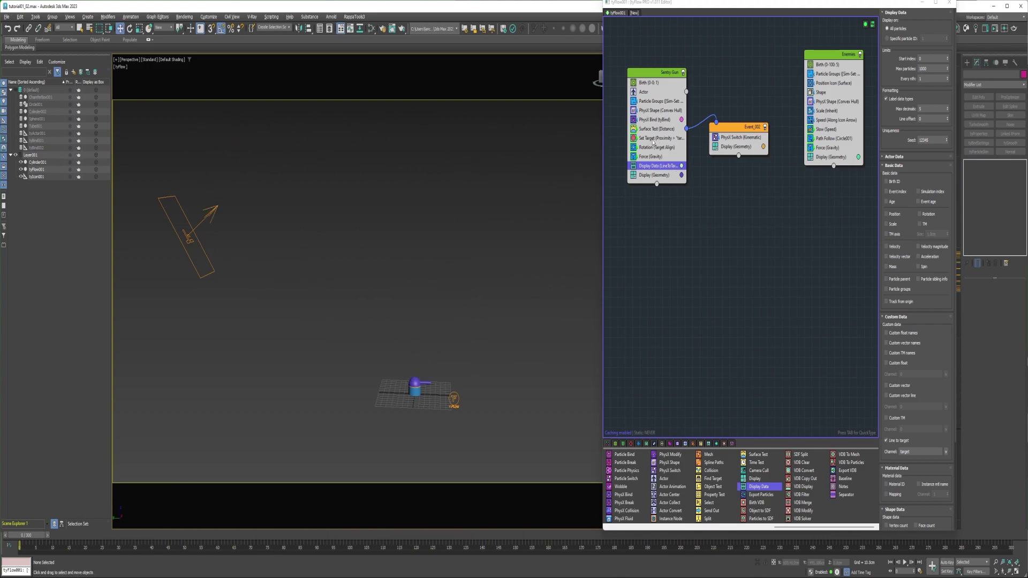
left_click(655, 138)
left_click(651, 148, "ctrl")
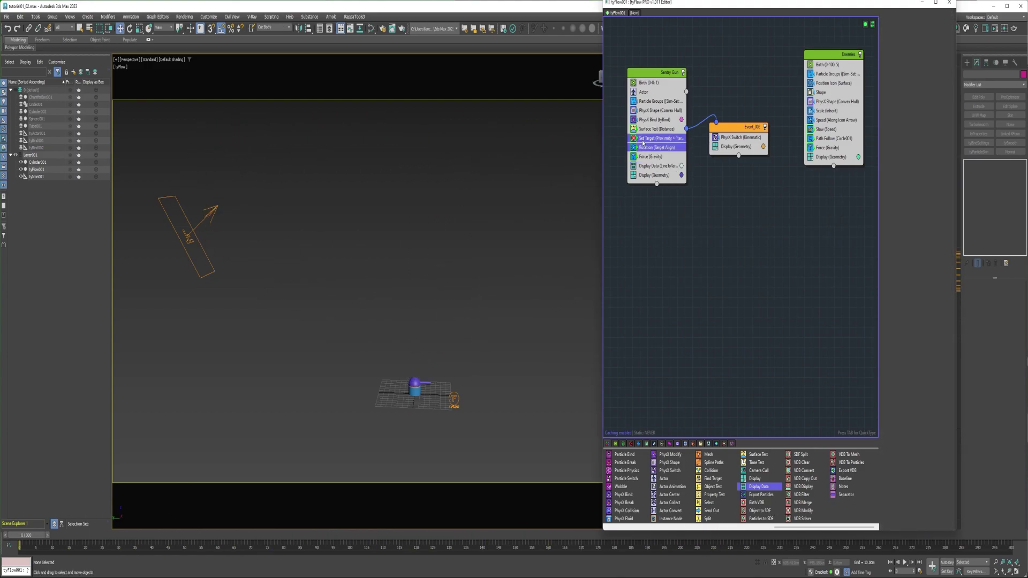
left_click(648, 157, "ctrl")
left_click_drag(645, 149, 752, 261)
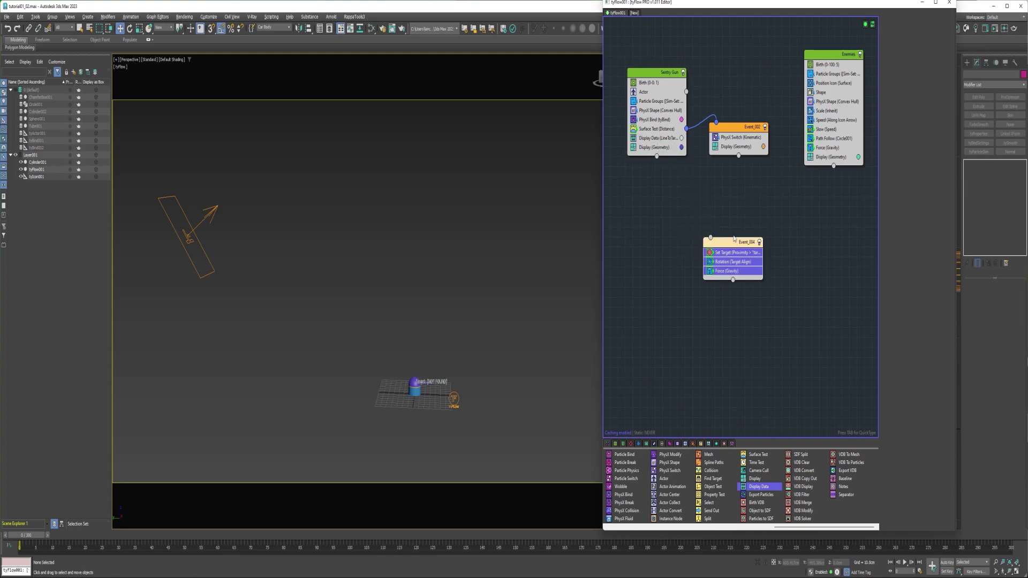
- Copy Sentry Gun's Display operator into the new event and set it to bright green
left_click(649, 149)
left_click_drag(649, 151, 783, 302, "shift")
left_click(757, 281)
left_click(865, 374)
left_click(865, 374)
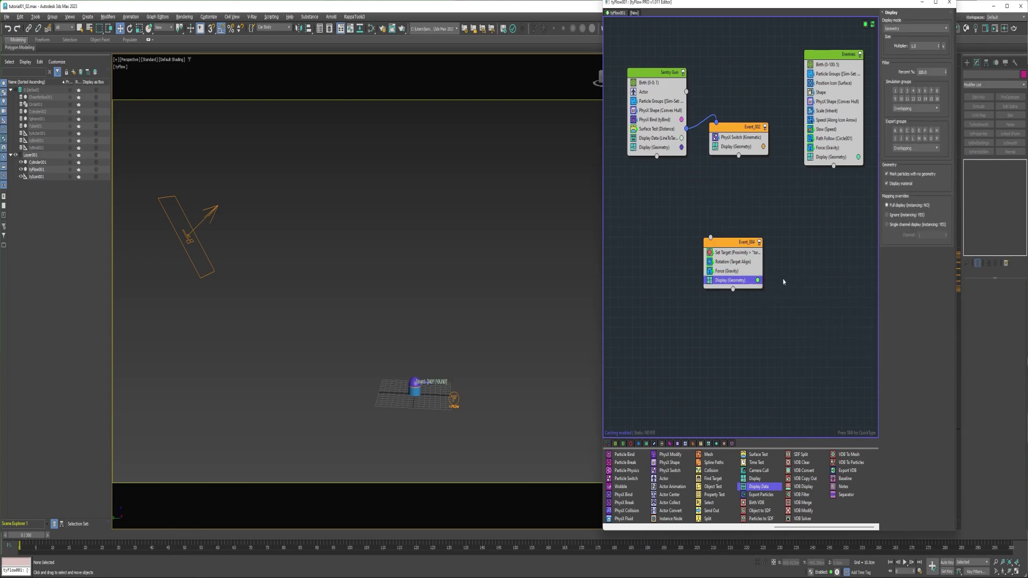
- Rename the new event to Finding Target
left_click(780, 282)
right_click(747, 244)
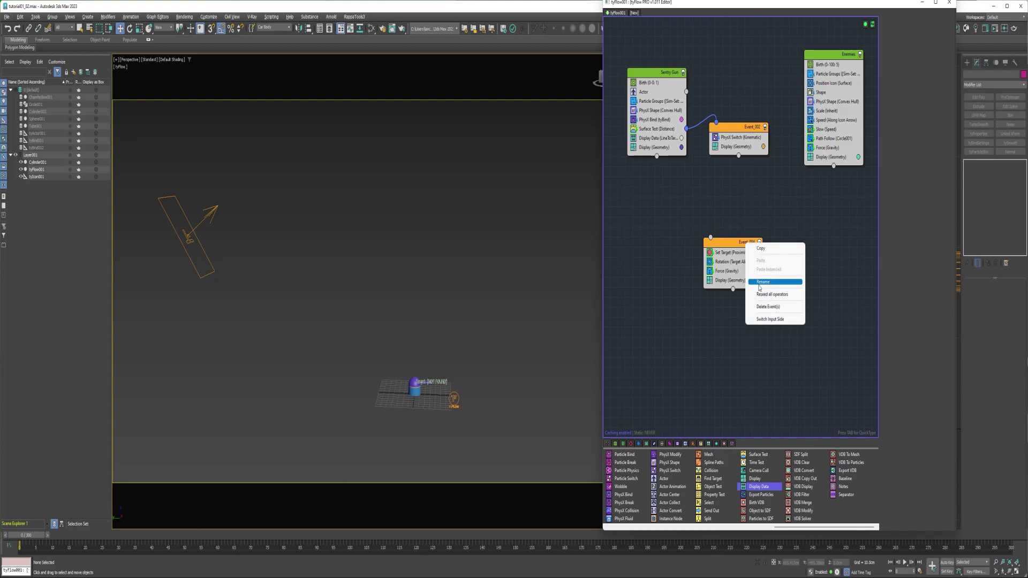
left_click(758, 284)
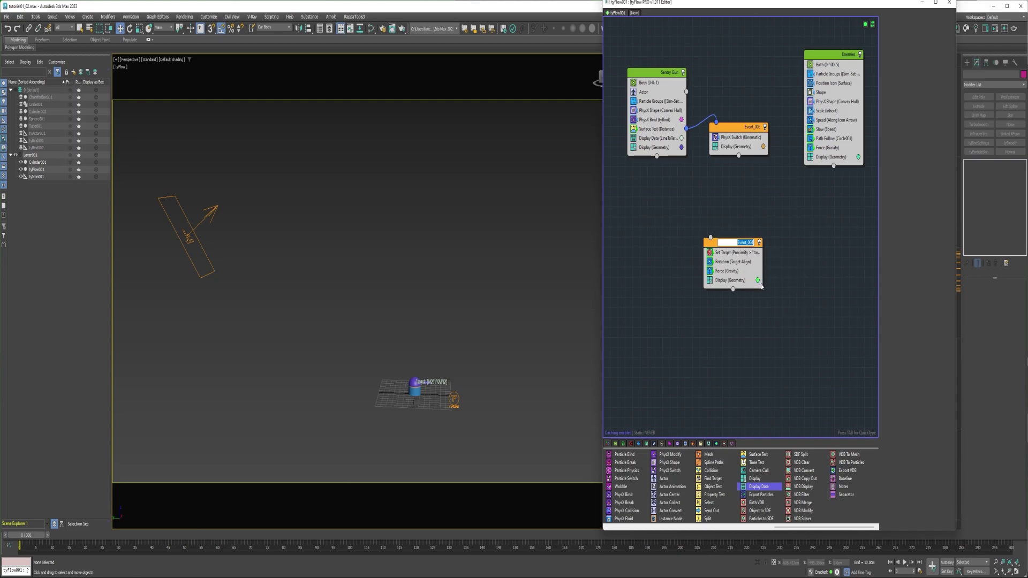
type("Fir")
type("ding Tar")
type("get")
- Add a Send Out operator to Sentry Gun, timed over a frame range starting at 25
key("Return")
left_click_drag(714, 511, 661, 156)
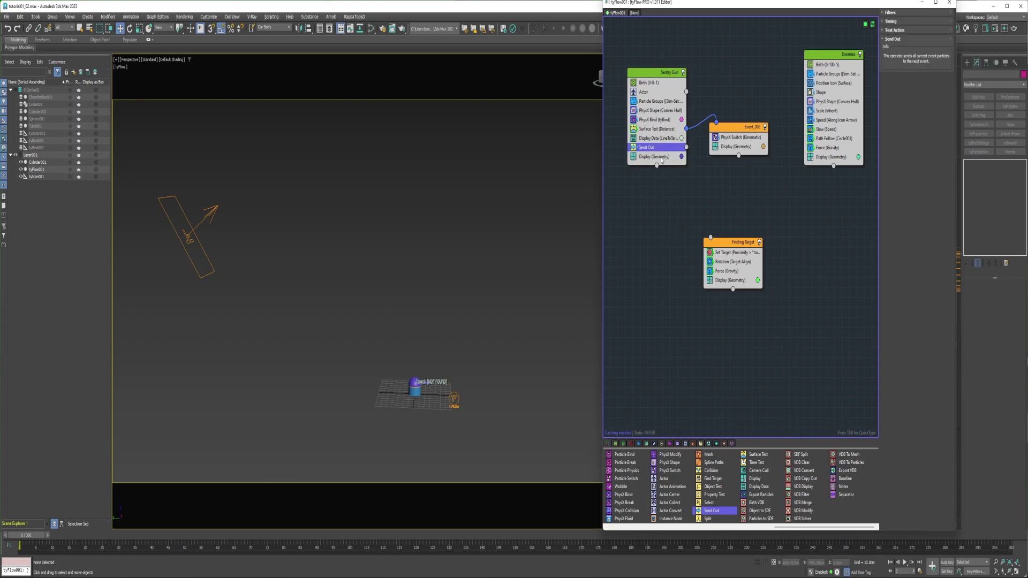
left_click(900, 22)
left_click(893, 32)
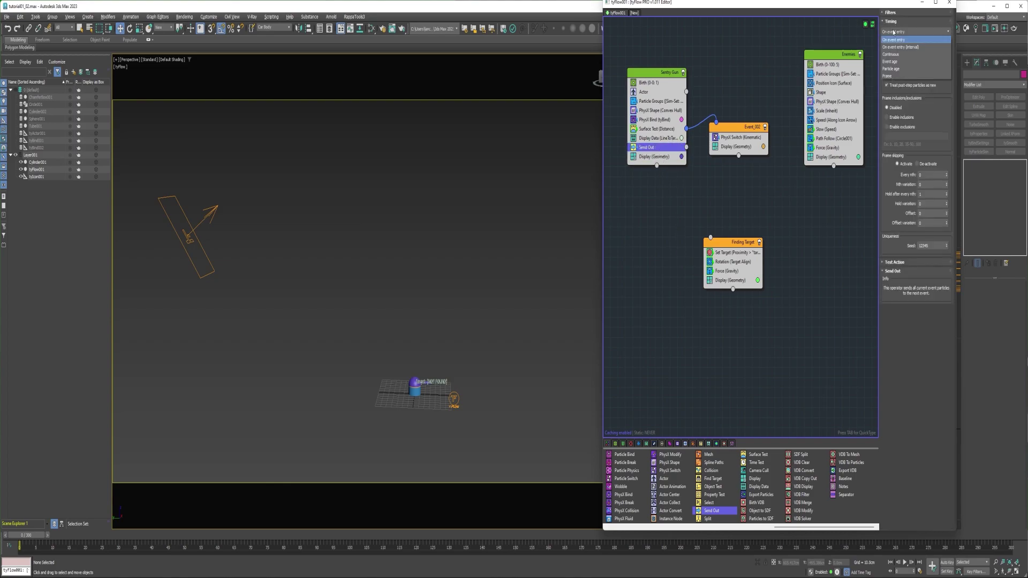
left_click(889, 75)
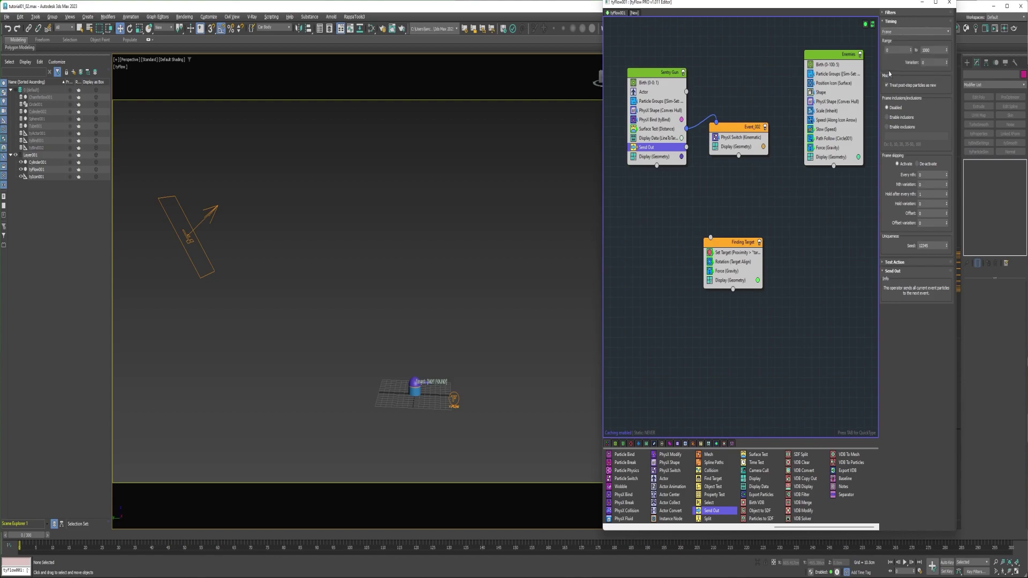
type("25")
key("Return")
- Wire Send Out to Finding Target, place it beneath Sentry Gun, and preview at frame 60
left_click_drag(711, 238, 688, 151)
left_click_drag(740, 244, 733, 192)
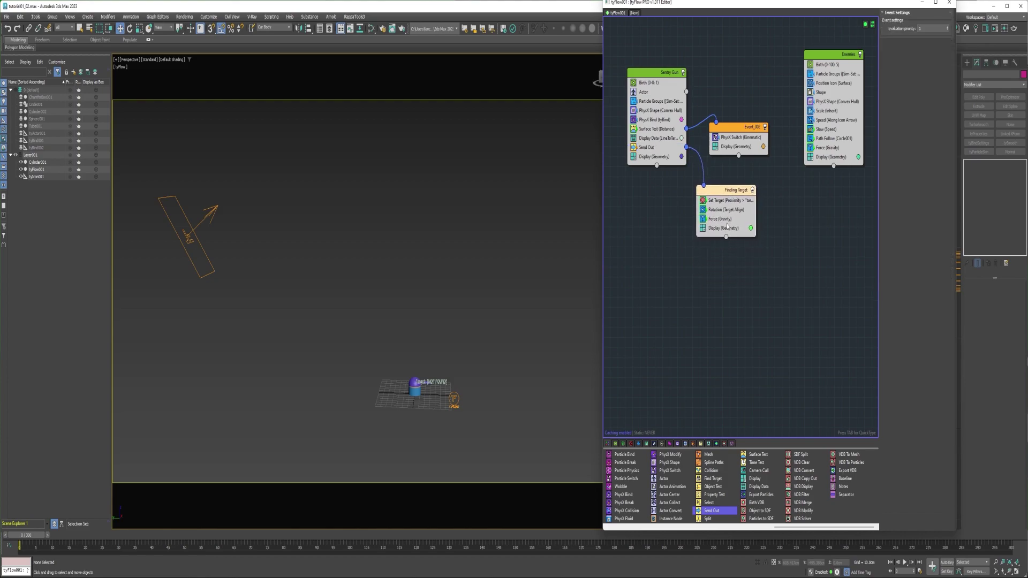
mouse_move(20, 542)
left_mouse_down()
mouse_move(242, 561)
mouse_move(648, 544)
mouse_move(421, 523)
mouse_move(519, 528)
mouse_move(420, 540)
mouse_move(562, 514)
mouse_move(583, 521)
mouse_move(377, 509)
mouse_move(172, 510)
mouse_move(126, 513)
mouse_move(88, 540)
mouse_move(16, 535)
left_mouse_up()
- Add a Property Test testing Has valid target greater than 0 on channel target, output switched left
left_click_drag(714, 495, 734, 228)
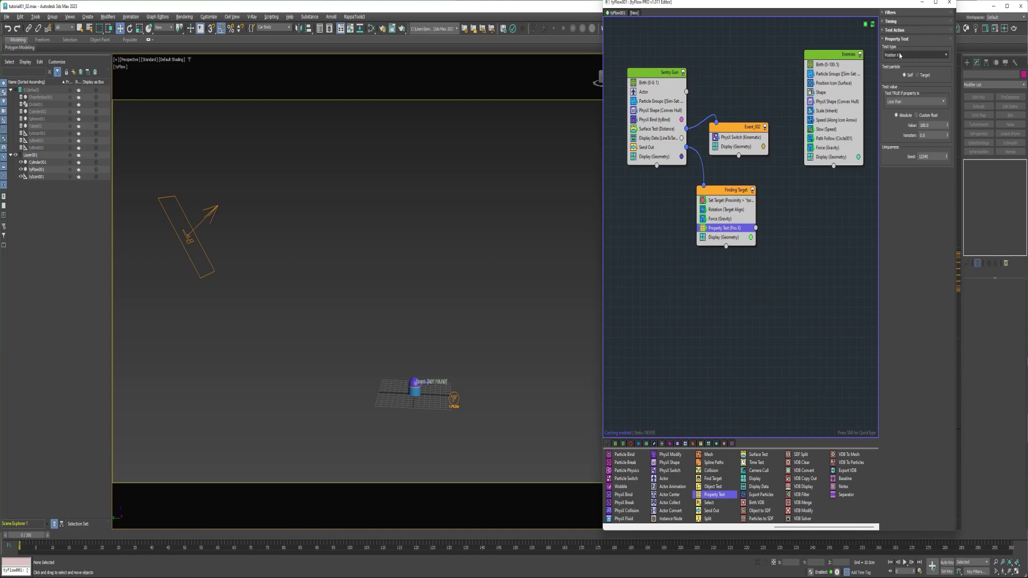
left_click(900, 55)
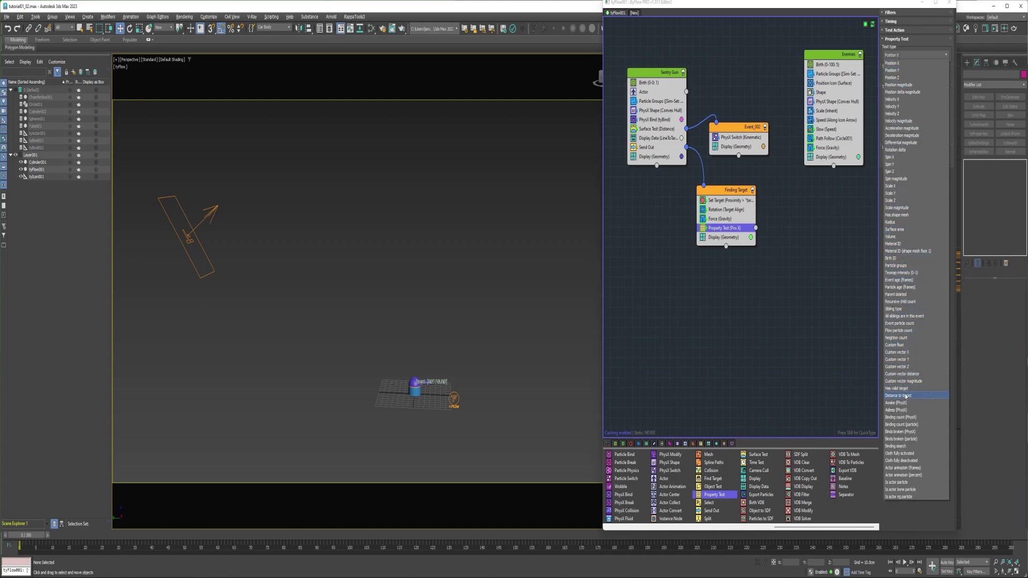
left_click(897, 388)
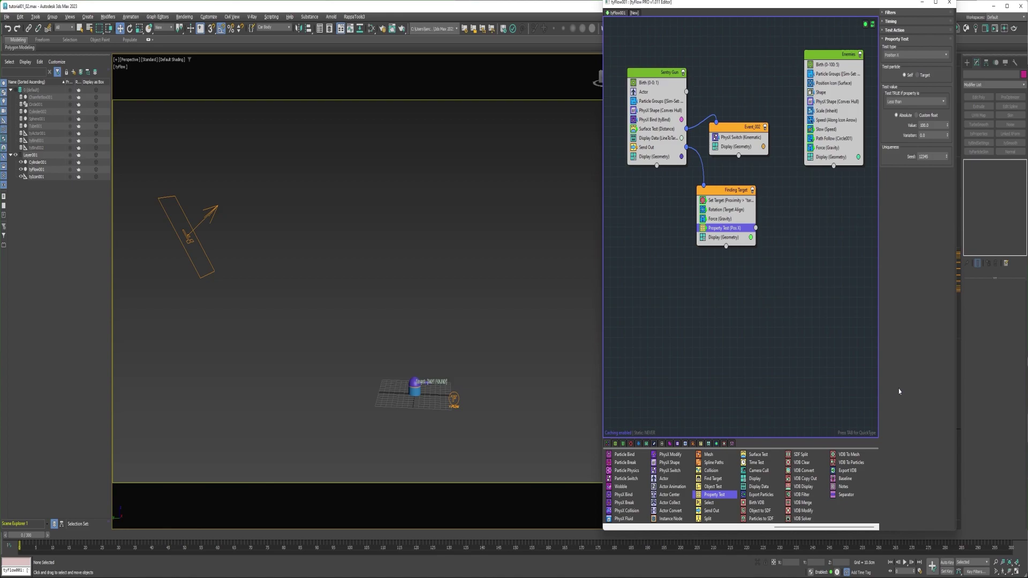
left_click(896, 102)
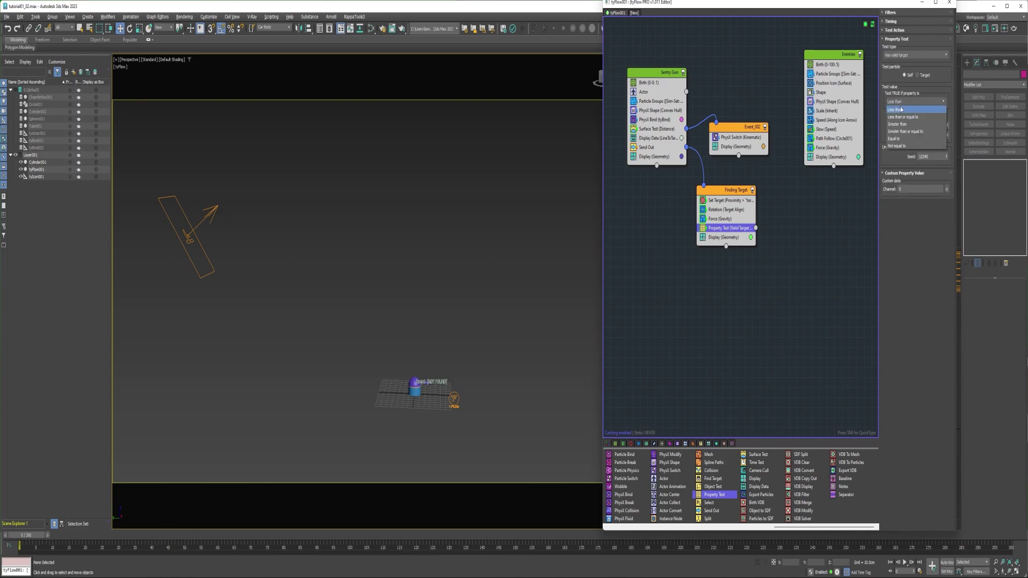
left_click(901, 124)
left_click_drag(933, 124, 910, 123)
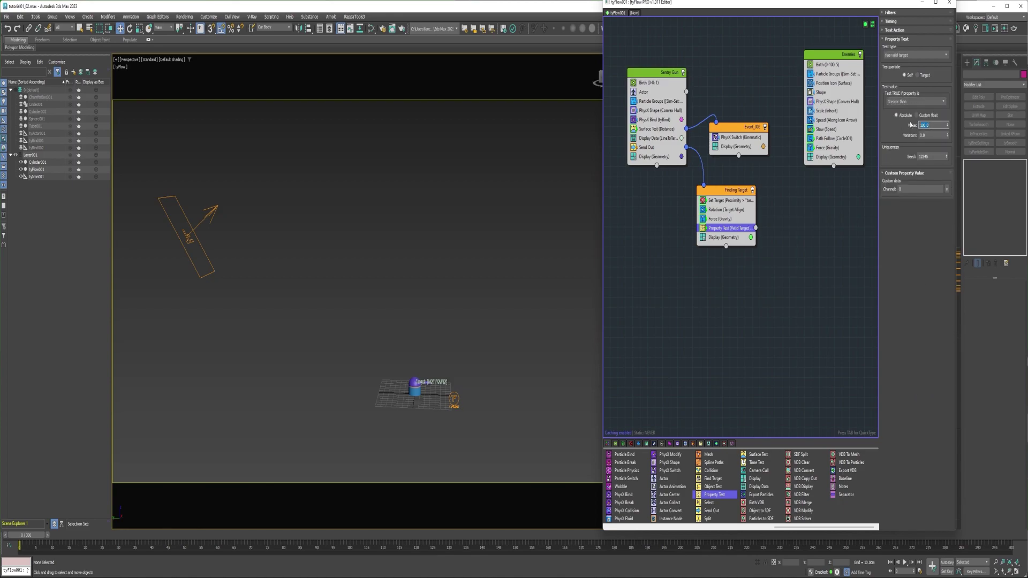
left_click(947, 189)
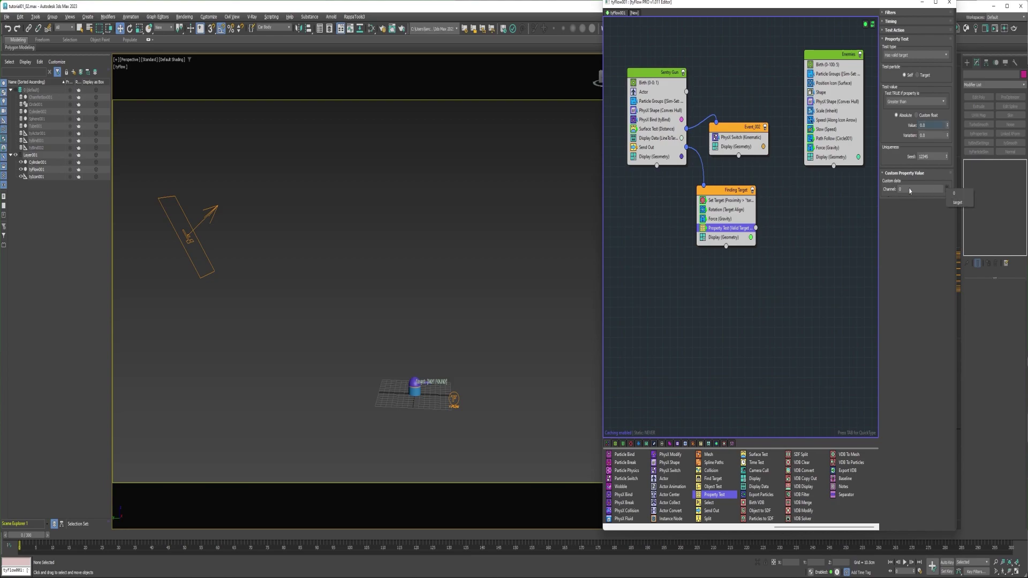
left_click(958, 202)
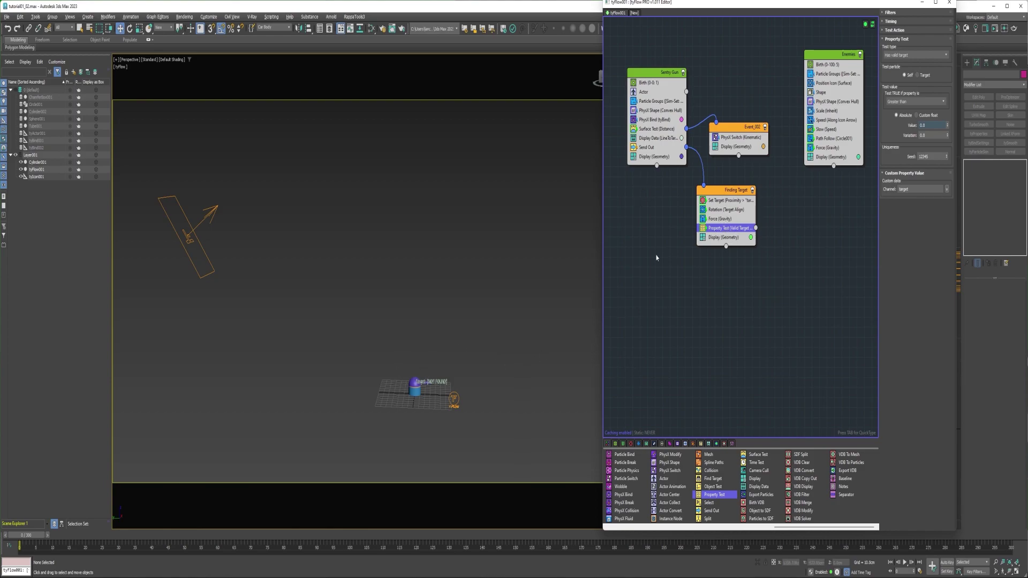
right_click(744, 228)
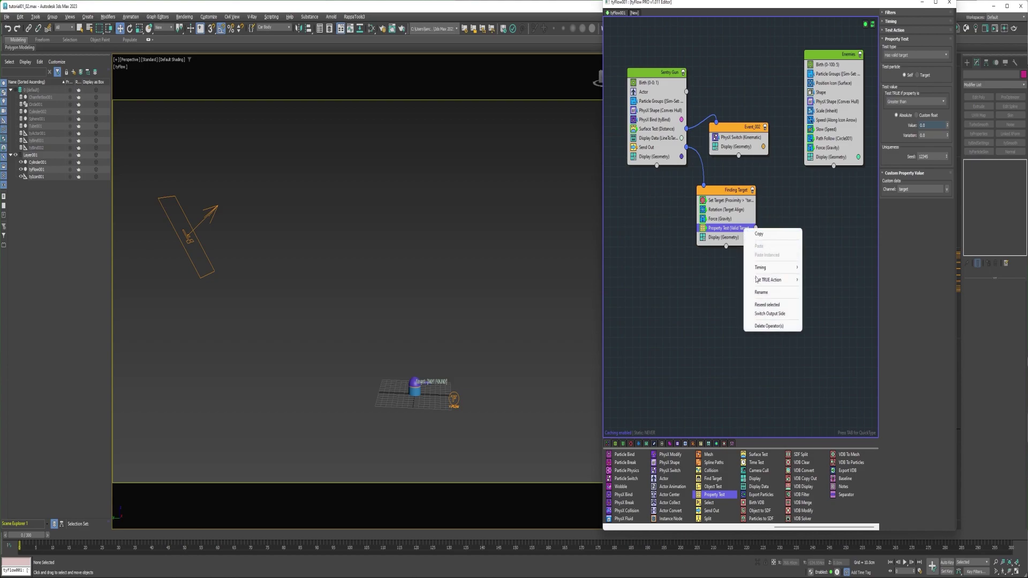
left_click(760, 315)
- Move the Rotation and Force operators from Finding Target into a new event
left_click(721, 209)
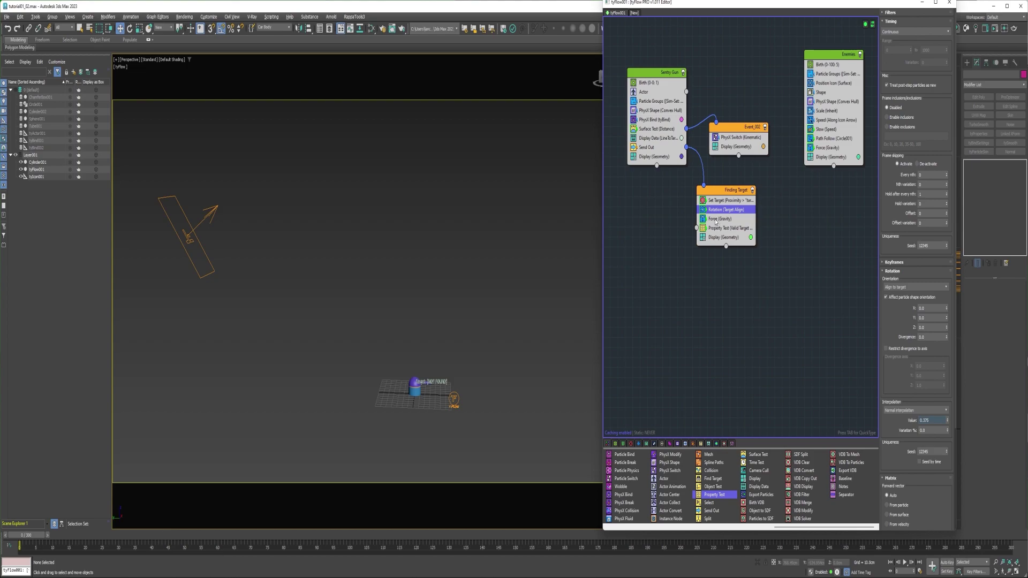
left_click(719, 219, "ctrl")
left_click_drag(721, 219, 649, 260)
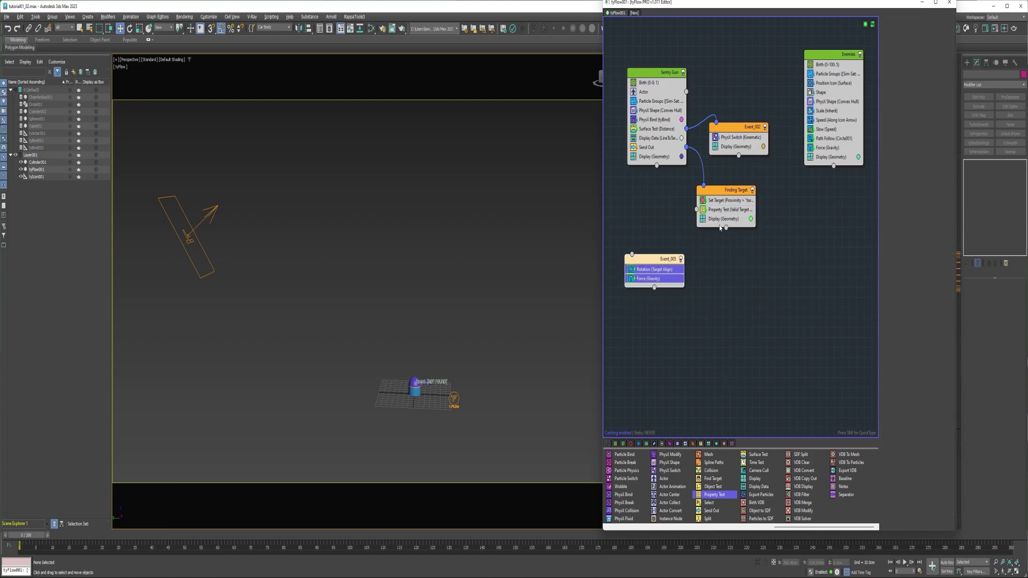
- Copy the Display operator into Event_005 and set its colour to cyan
left_click_drag(722, 219, 676, 283)
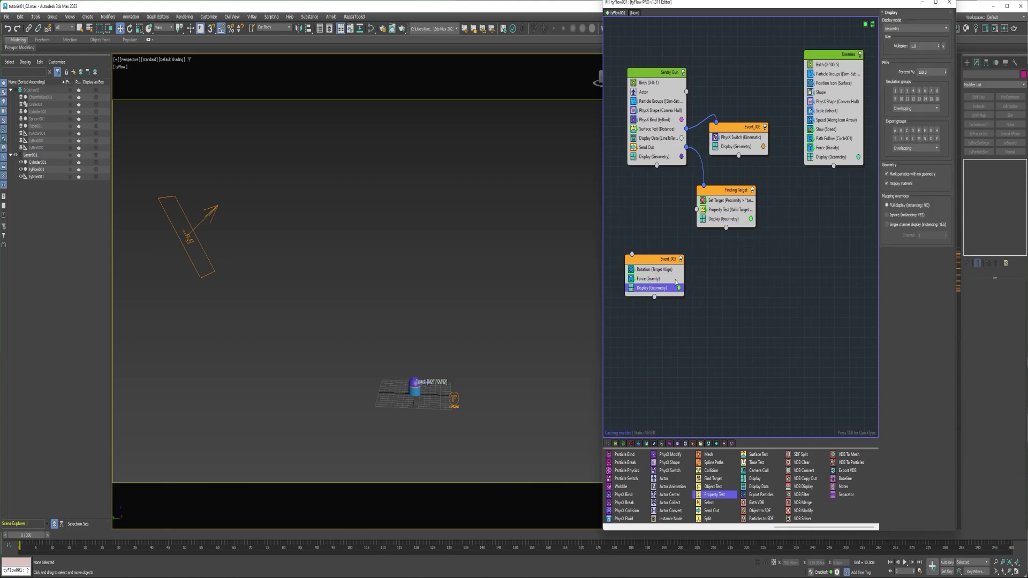
left_click(678, 289)
left_click_drag(772, 341, 780, 341)
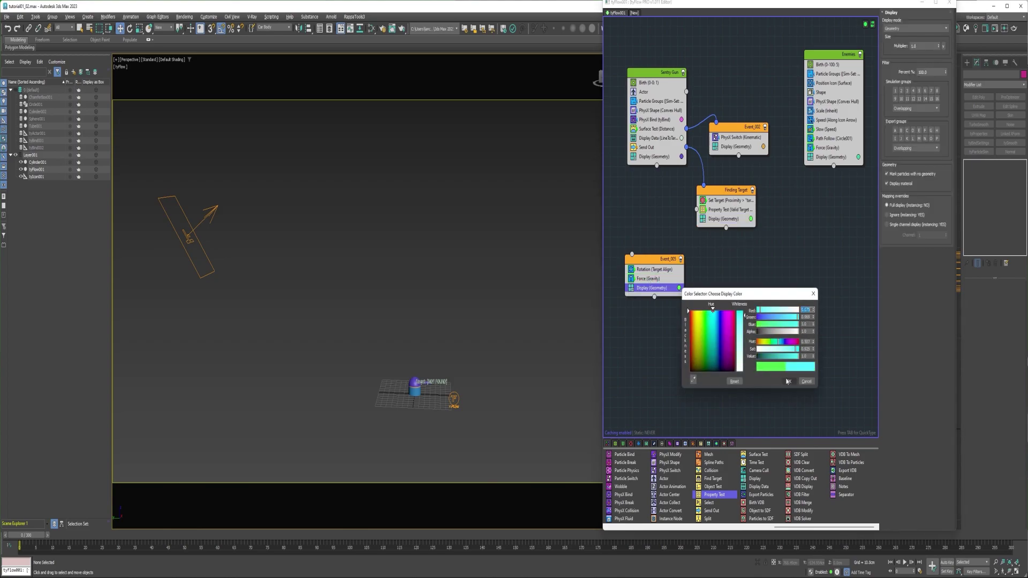
left_click(790, 381)
- Reposition Event_005 and switch its input to the right side
left_click_drag(654, 259, 697, 210)
right_click(648, 265)
left_click(679, 340)
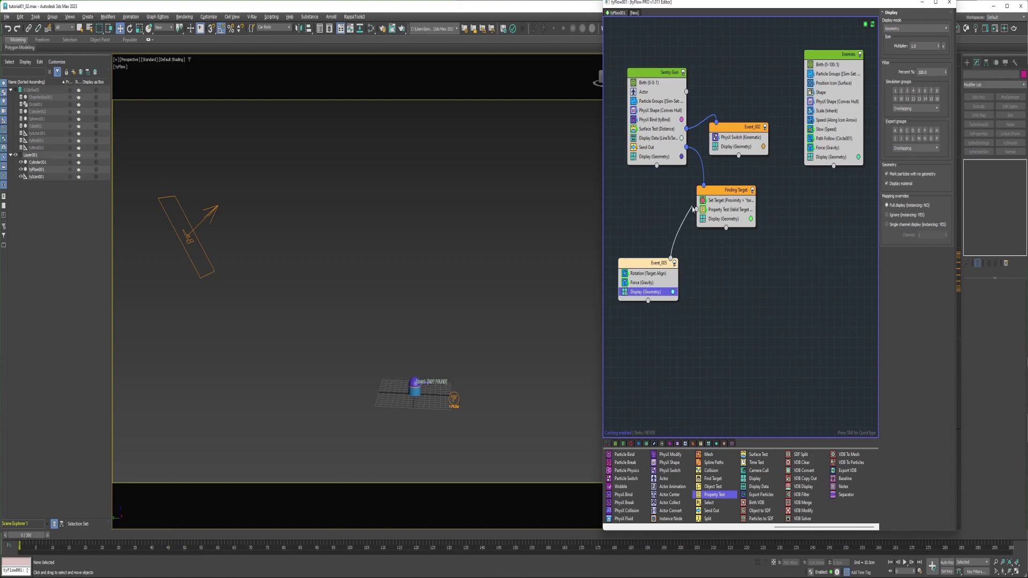
scroll(448, 337, "up", 4)
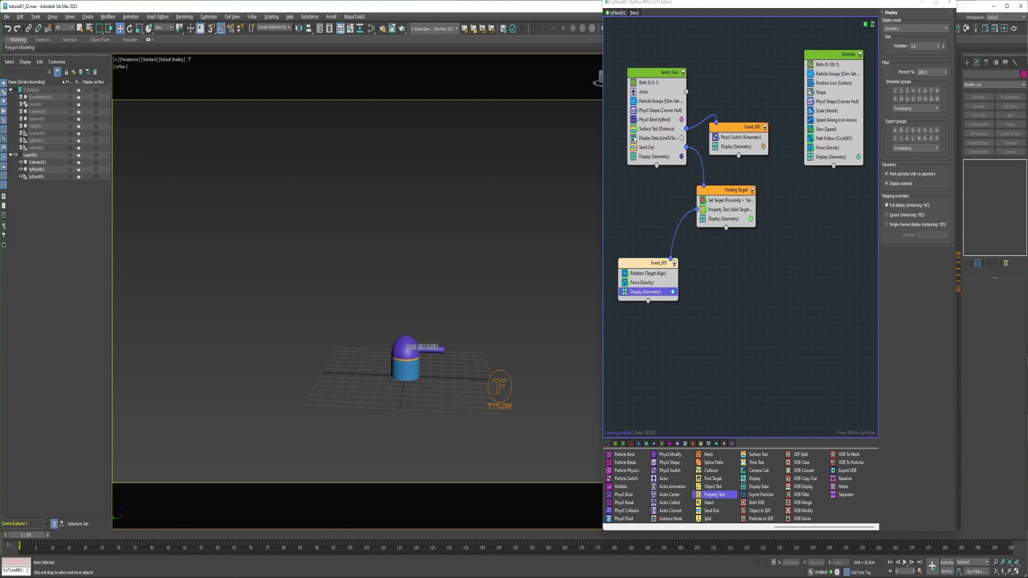
- Disable Sentry Gun's Display Data and check the turret's aim at frames 90, 228 and 86
left_click(633, 138)
left_click_drag(59, 531, 216, 498)
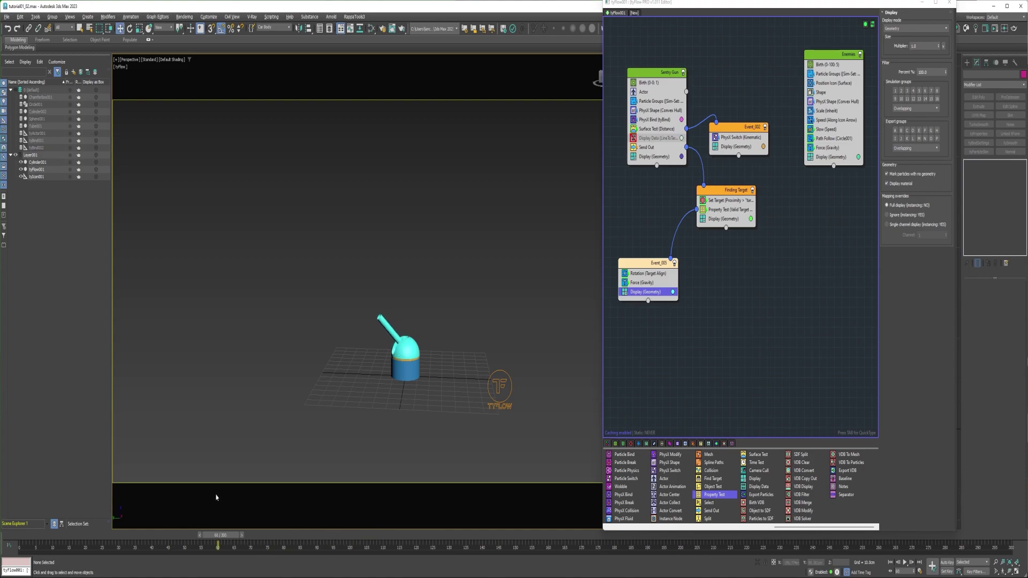
scroll(251, 504, "down", 3)
left_click_drag(222, 534, 62, 508)
key("w")
middle_click_drag(257, 376, 277, 402)
scroll(278, 402, "down", 5)
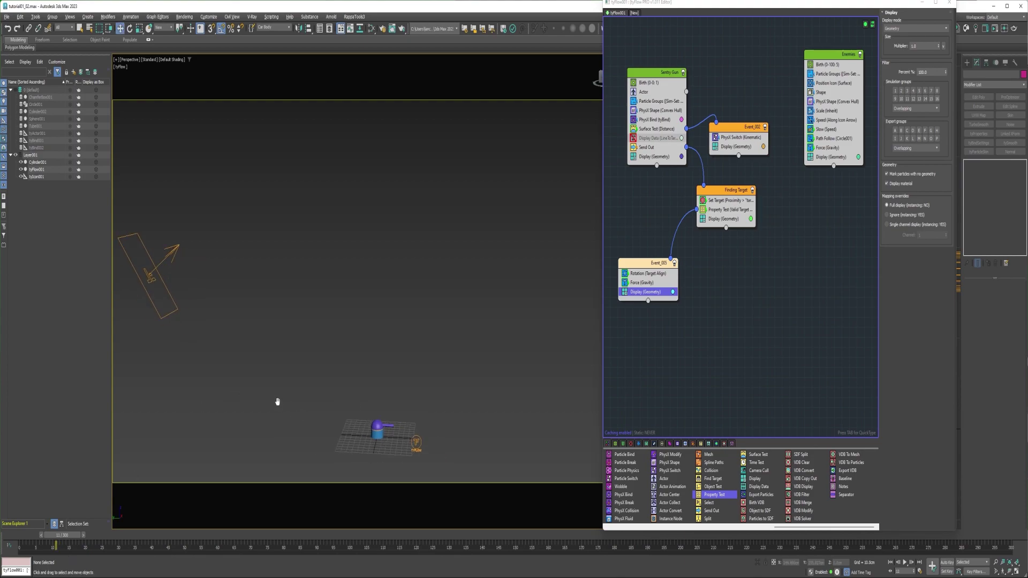
left_click_drag(69, 534, 312, 535)
- Move the LineToTarget Display Data into Event_005 and preview at frame 177
left_click_drag(656, 137, 648, 293)
left_click_drag(301, 541, 73, 559)
scroll(327, 419, "up", 10)
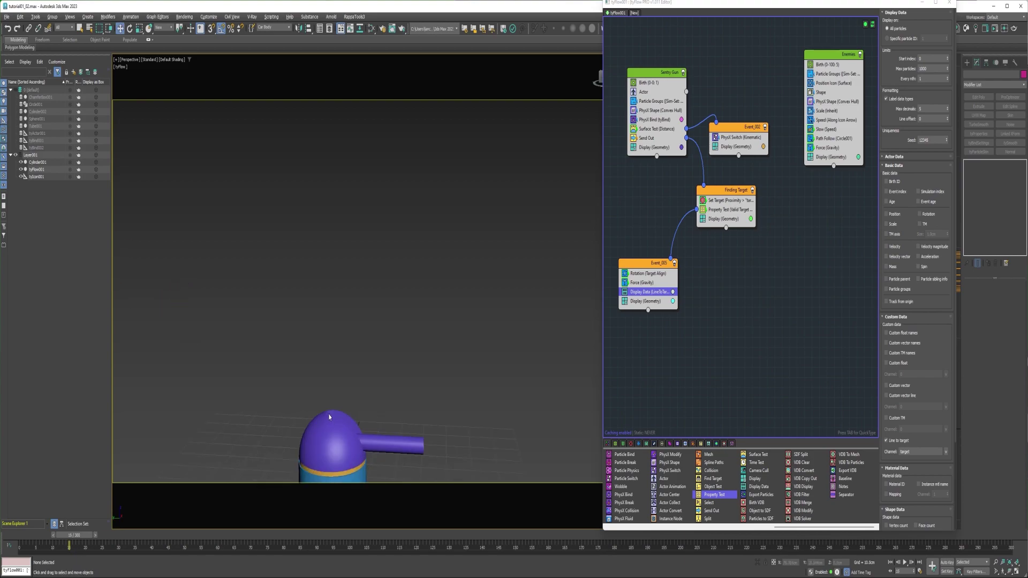
- Add a Spawn operator at the top of Event_005
middle_click_drag(329, 416, 314, 273)
scroll(691, 482, "up", 5)
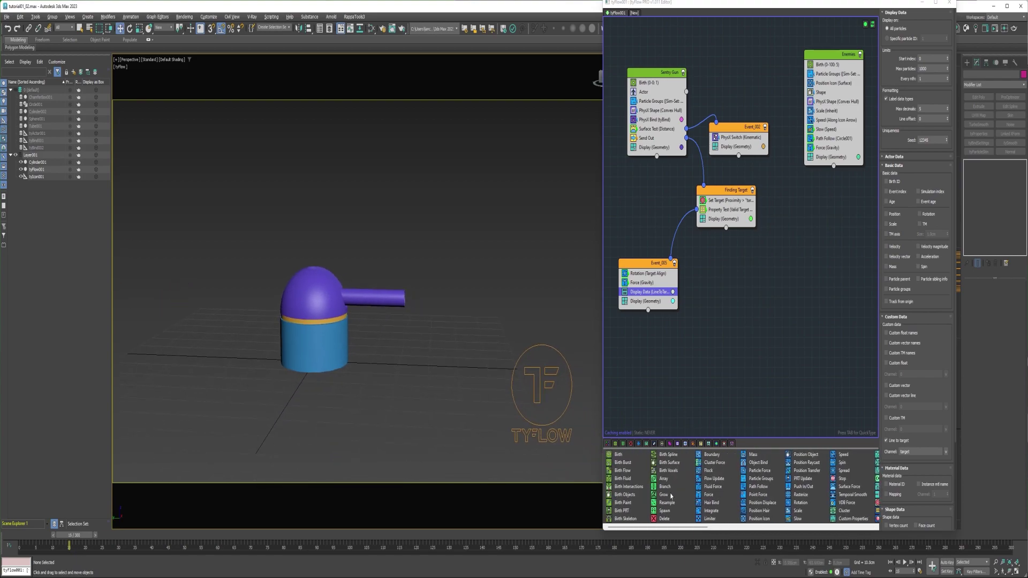
left_click_drag(663, 511, 733, 434)
left_click_drag(653, 296, 650, 271)
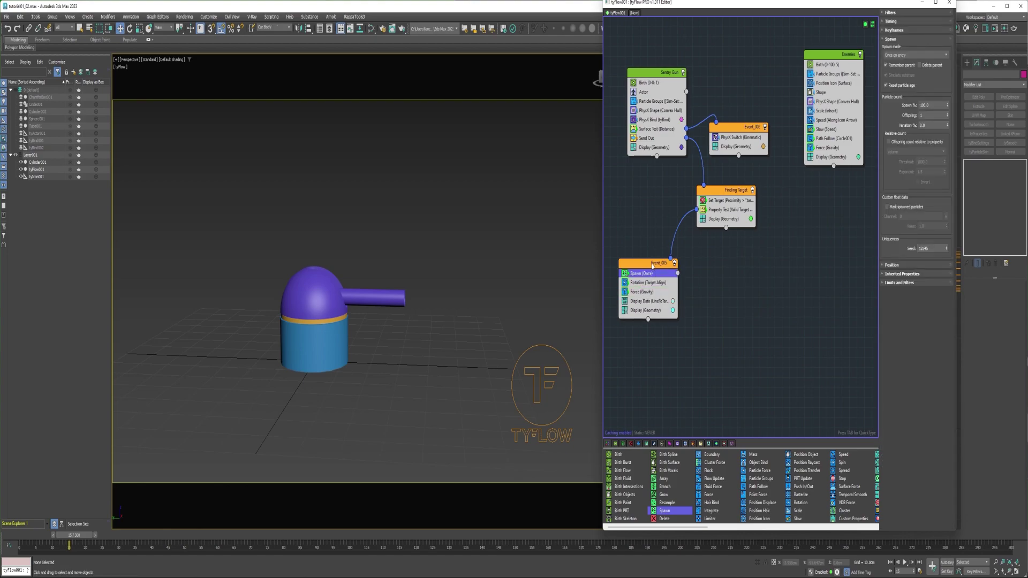
- Rename Event_005 to Shooting
right_click(653, 264)
left_click(666, 303)
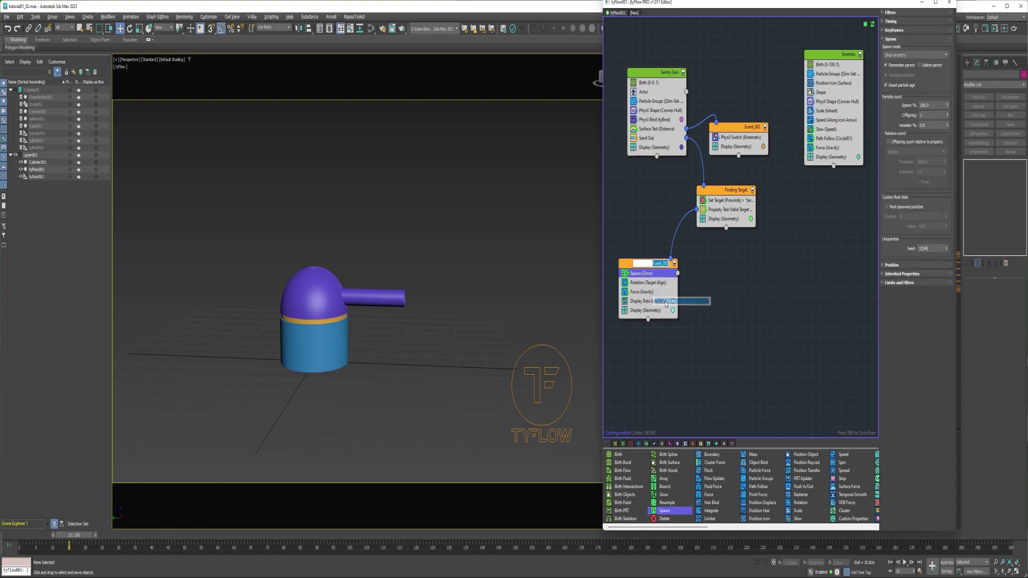
type("Shooting")
key("Return")
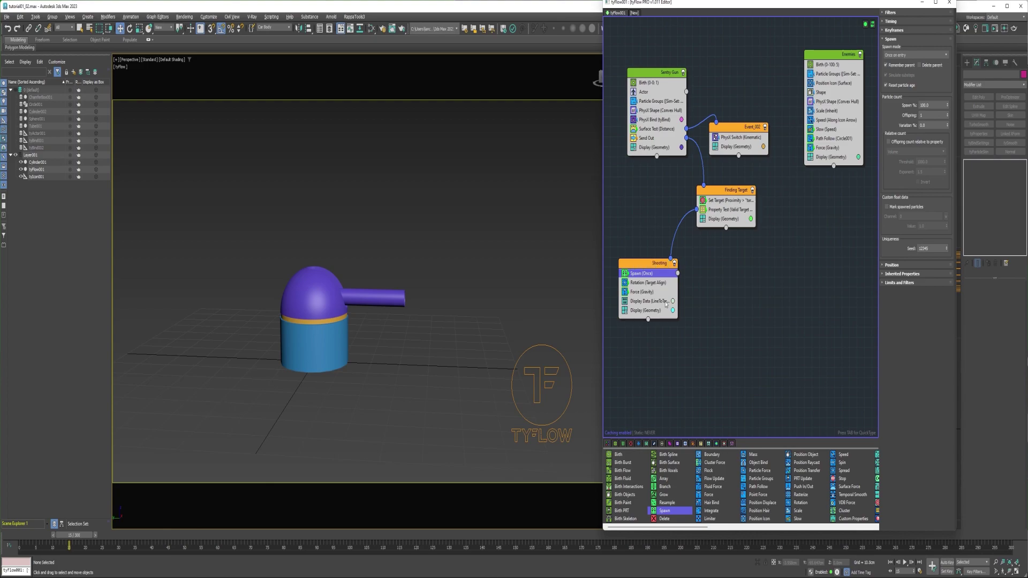
- Preview the spawned projectiles at frame 65 and select the Offspring count
left_click_drag(76, 535, 256, 509)
key("w")
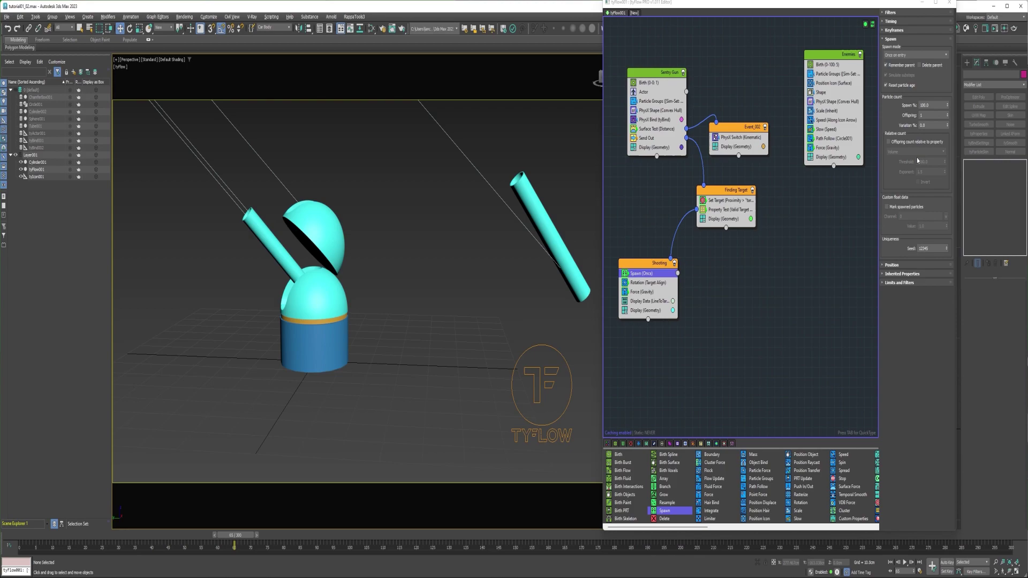
left_click(932, 115)
- Give Tube001 a tyProperties modifier with a custom float on channel 'tube', value 1
left_click(36, 126)
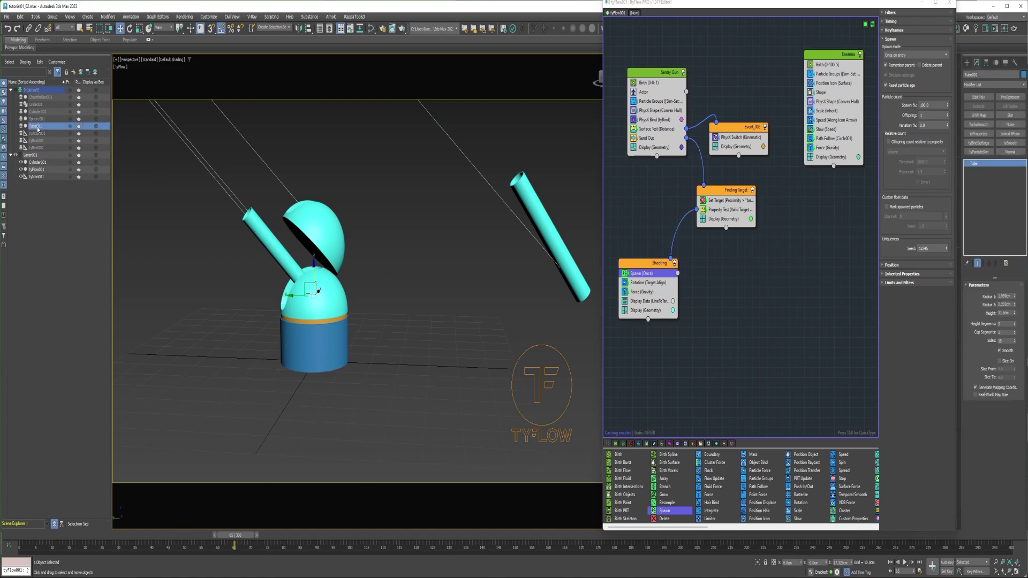
left_click(1022, 85)
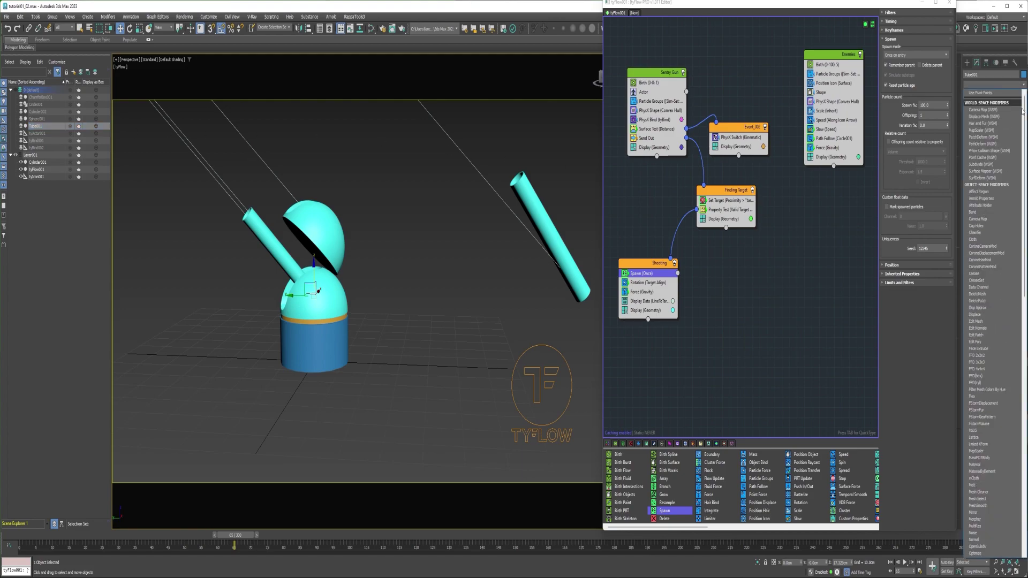
left_click_drag(1023, 144, 1024, 402)
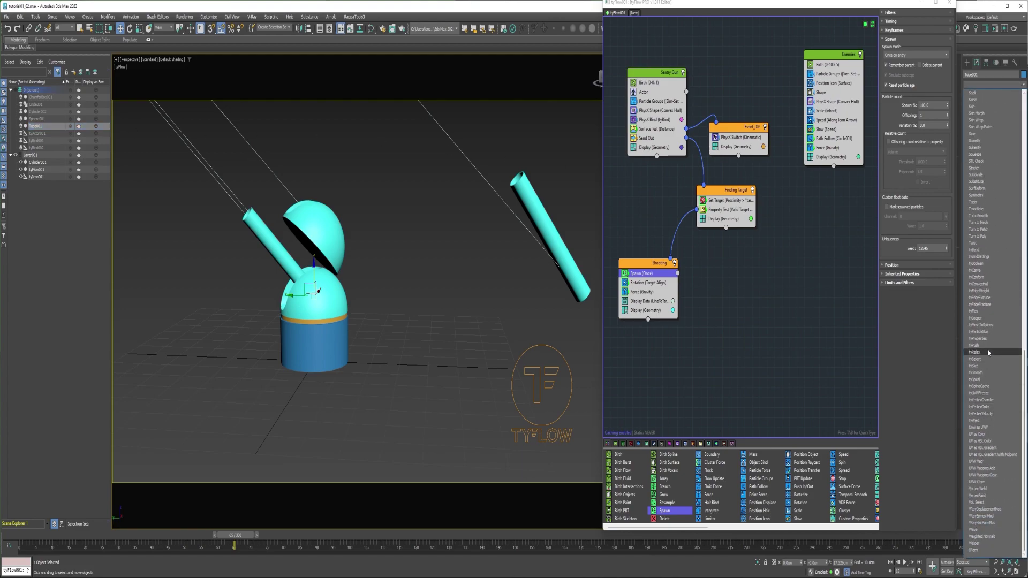
left_click(988, 340)
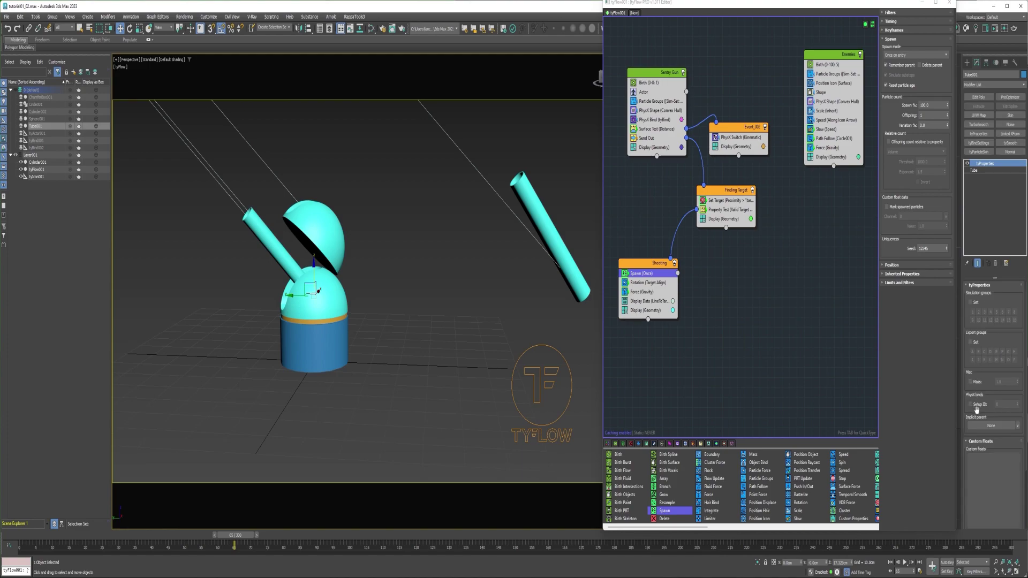
scroll(985, 396, "down", 3)
left_click(982, 460)
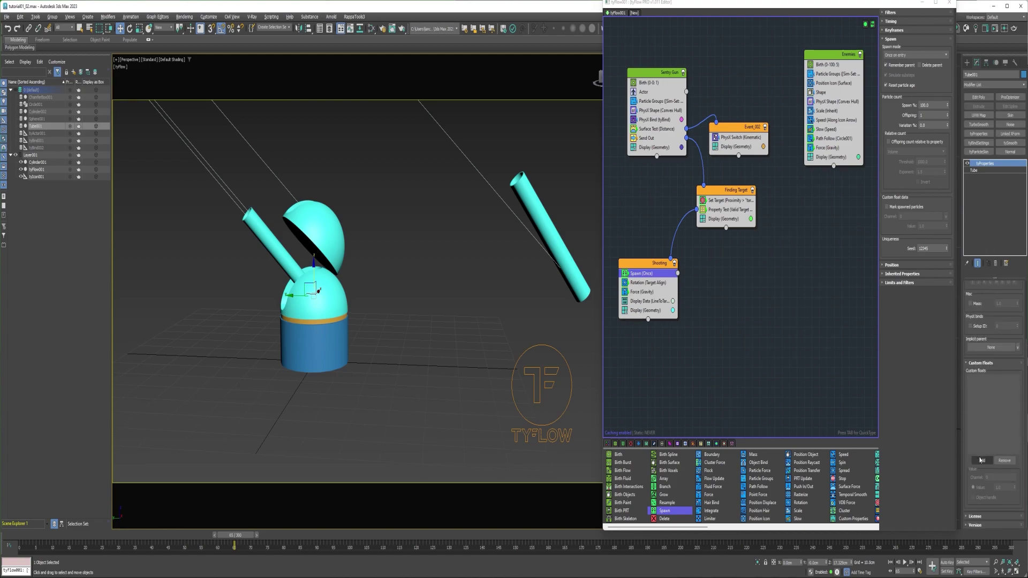
type("tube")
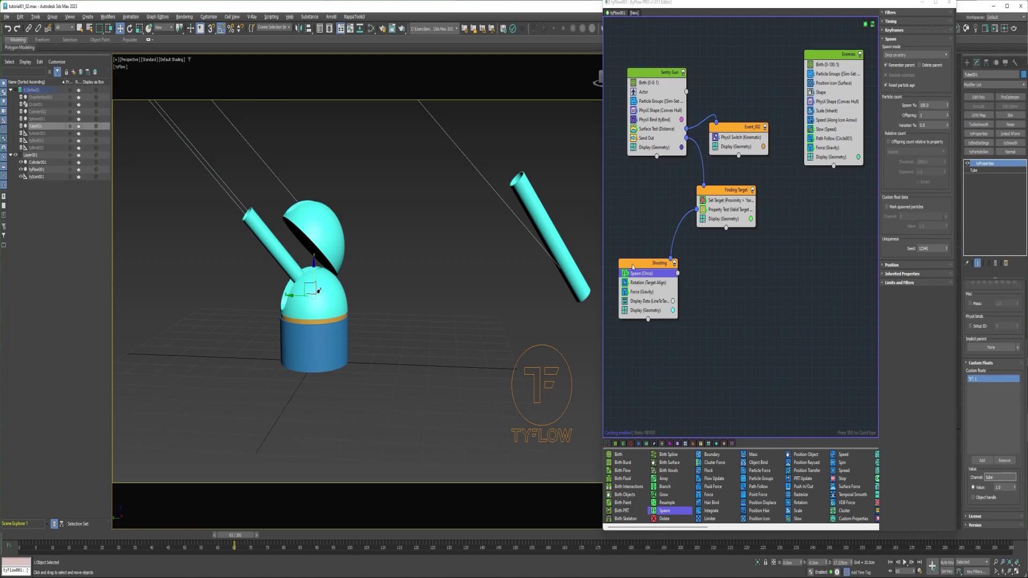
- Enable a Spawn filter requiring Custom float Equal to 1 on channel tube
left_click(889, 17)
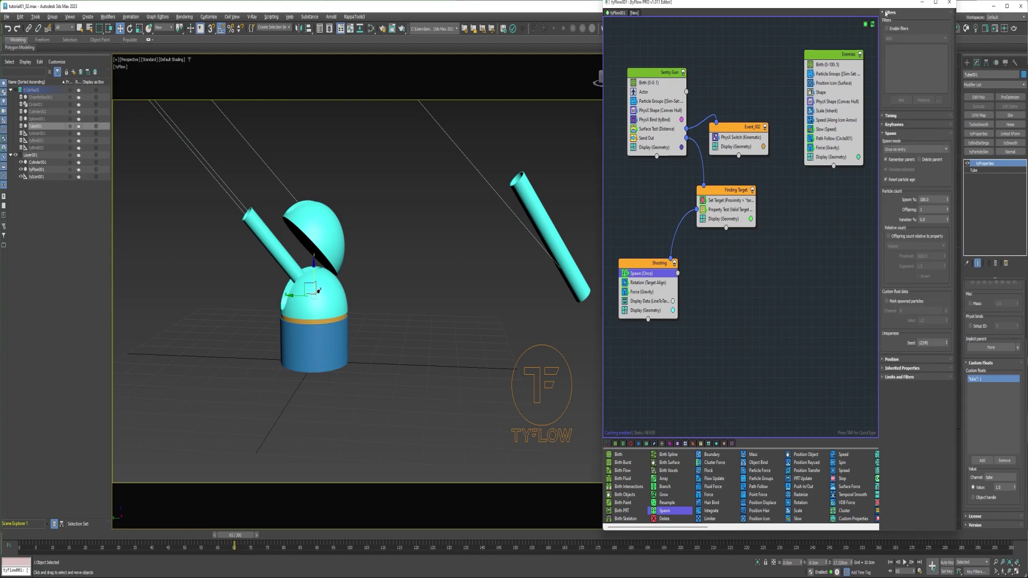
left_click(887, 28)
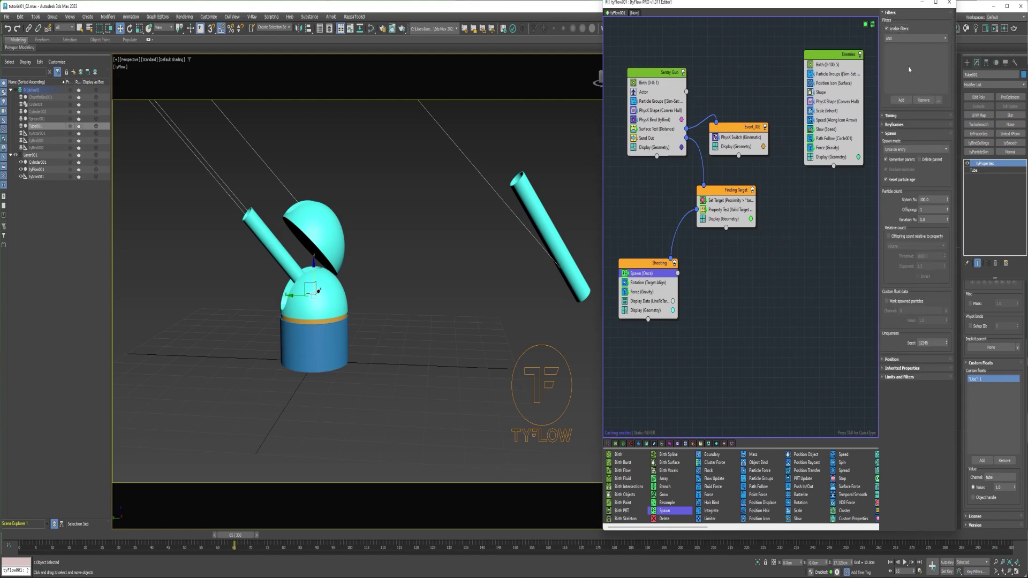
left_click(901, 100)
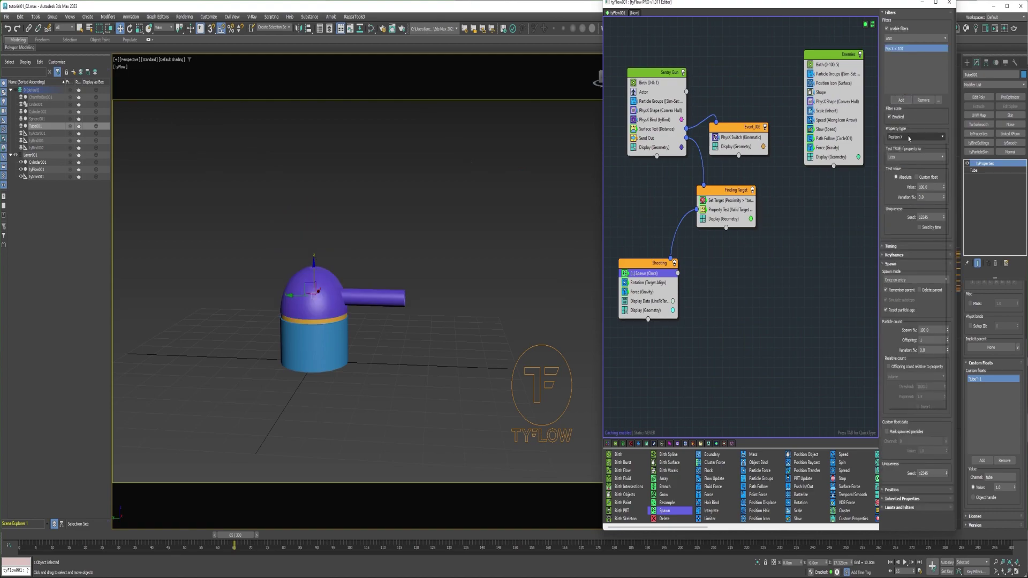
left_click(915, 137)
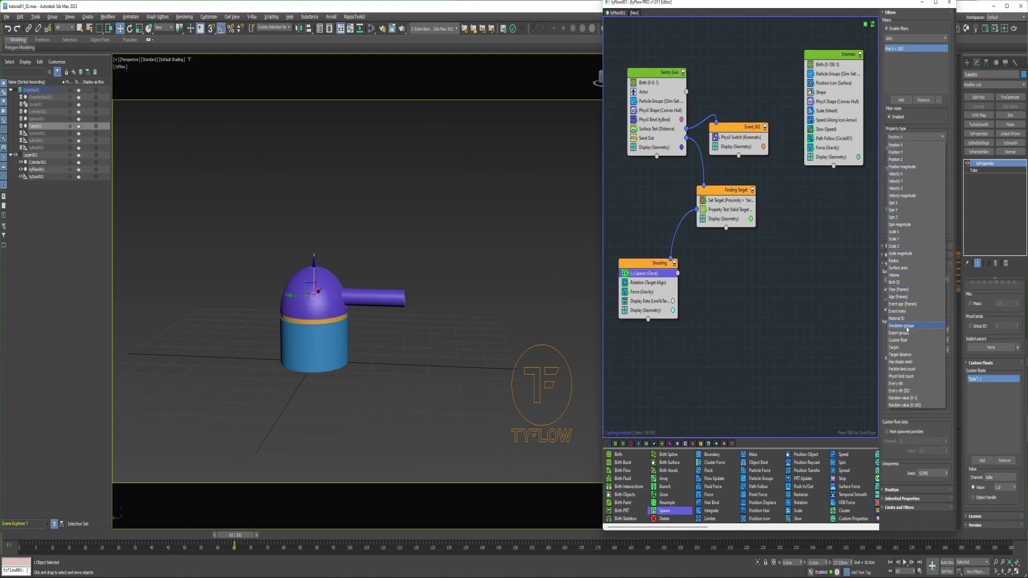
left_click(904, 341)
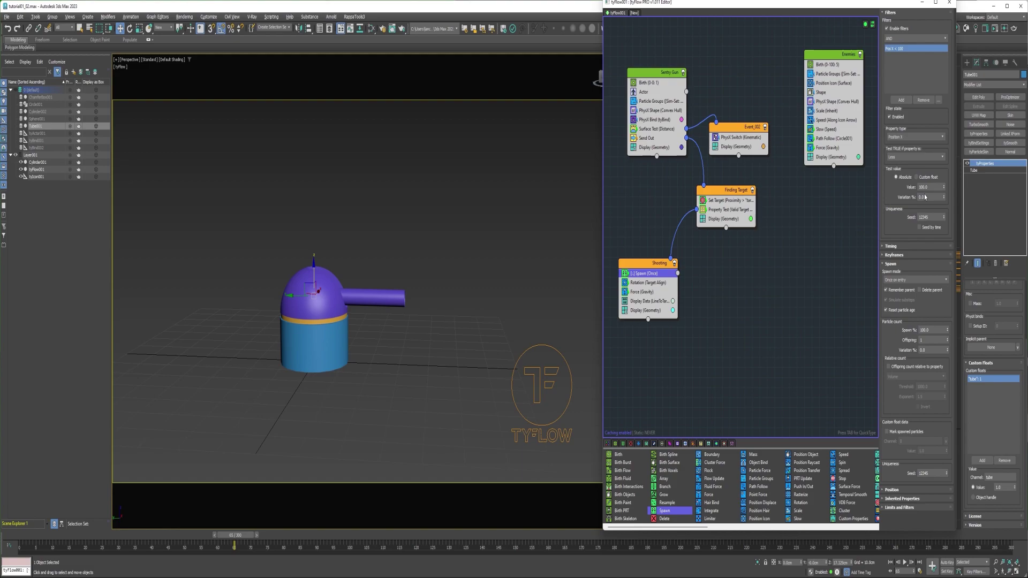
left_click(911, 157)
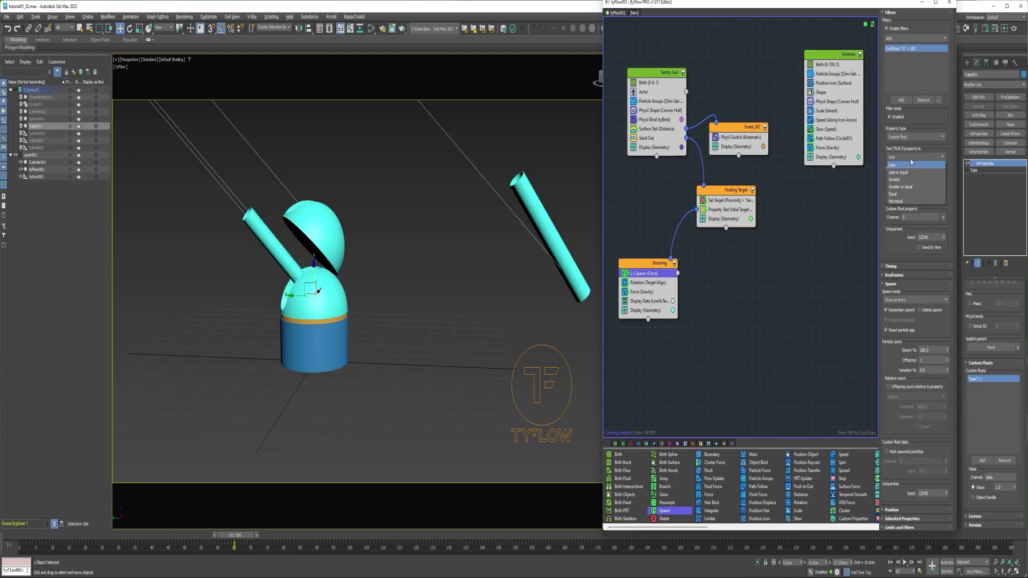
left_click(903, 195)
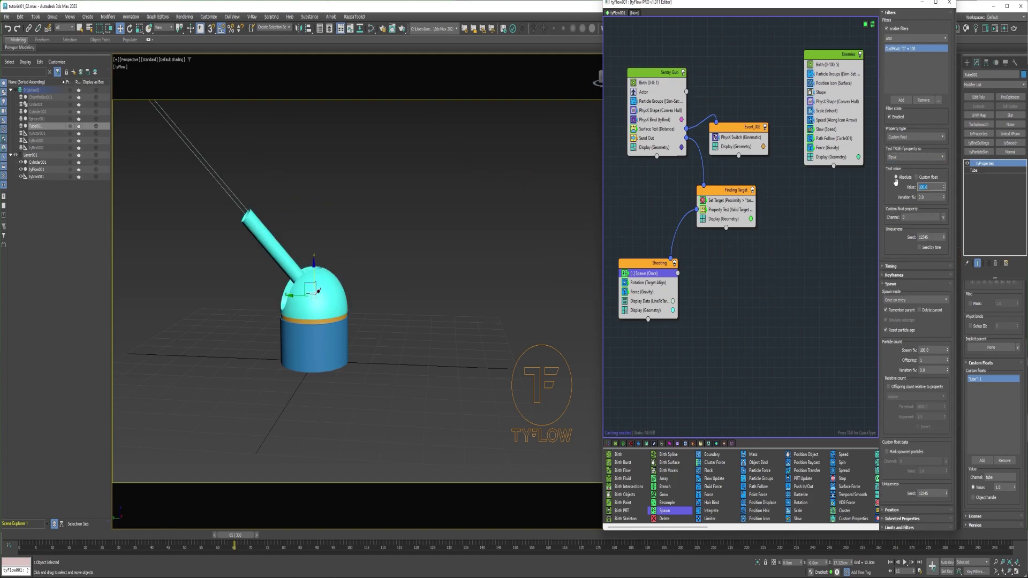
left_click(943, 217)
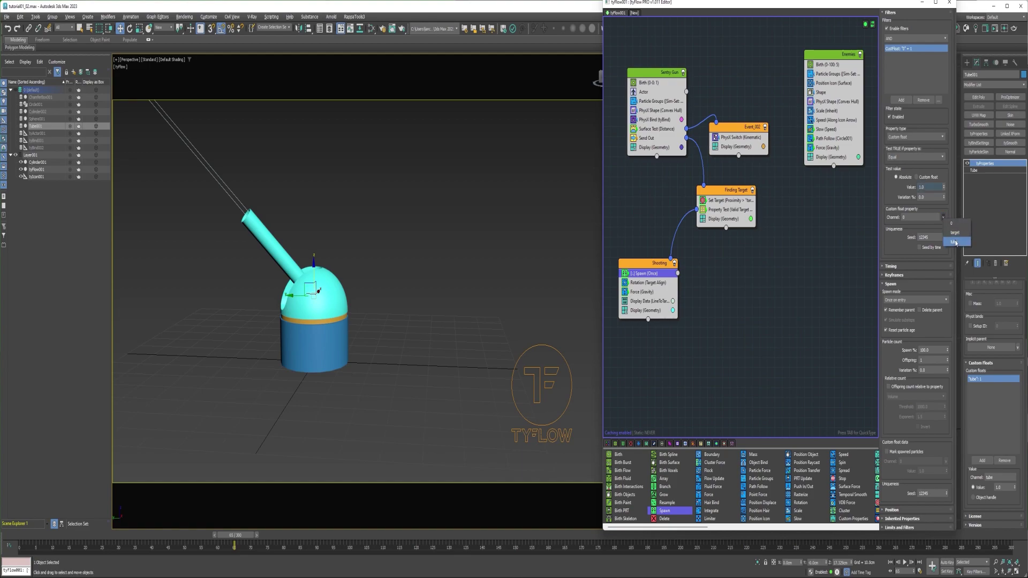
left_click(953, 242)
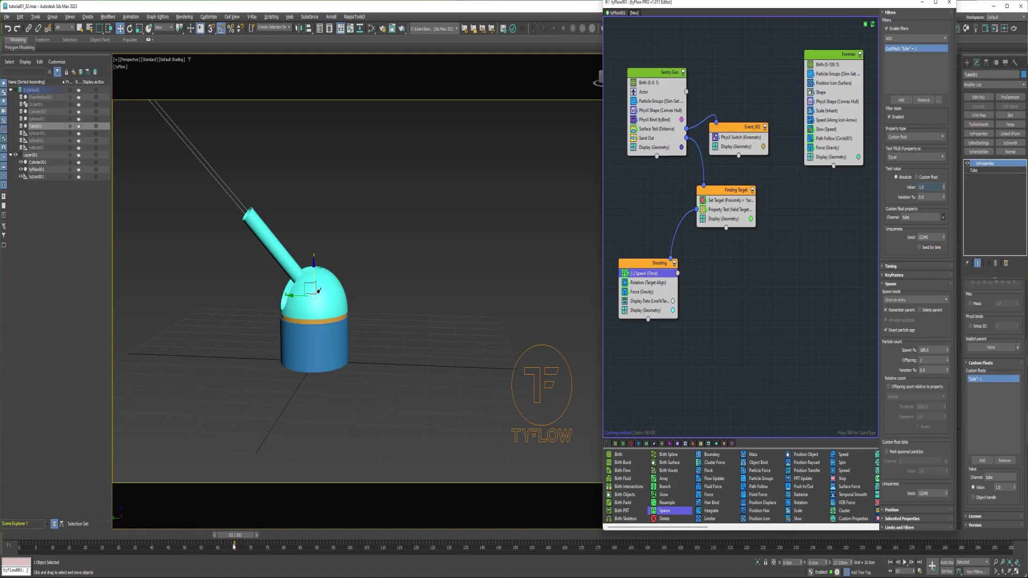
- Review the filtered shots around frames 31 and 51
left_click_drag(234, 546, 112, 536)
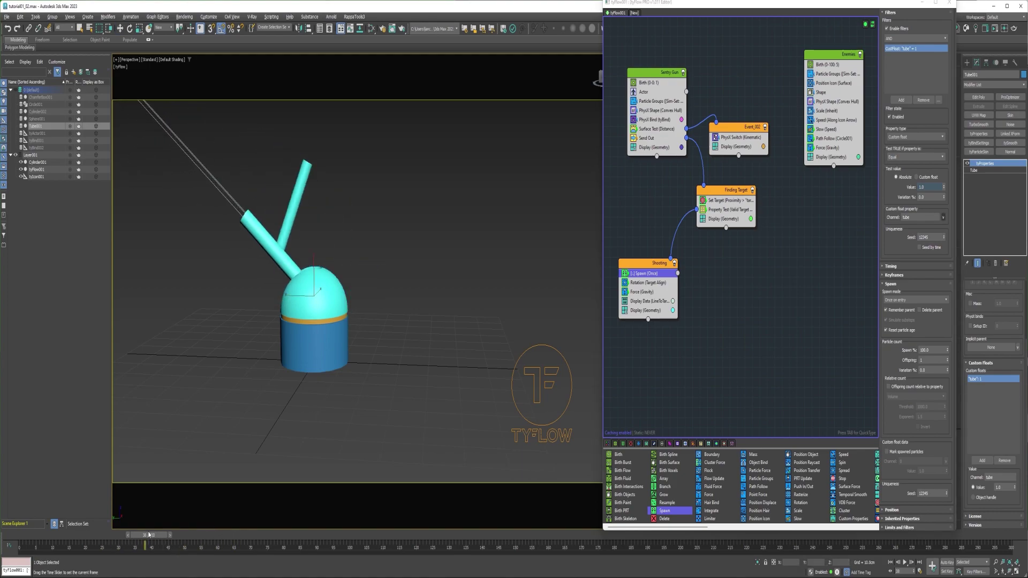
left_click_drag(148, 535, 187, 528)
key("w")
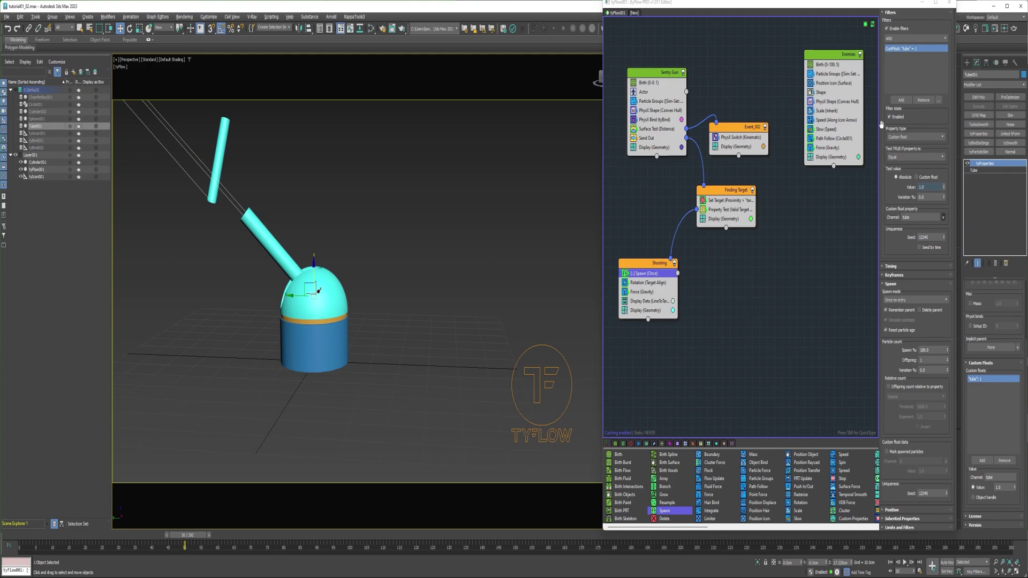
- Set the Spawn Offspring count to 20 and review around frame 22
left_click(890, 12)
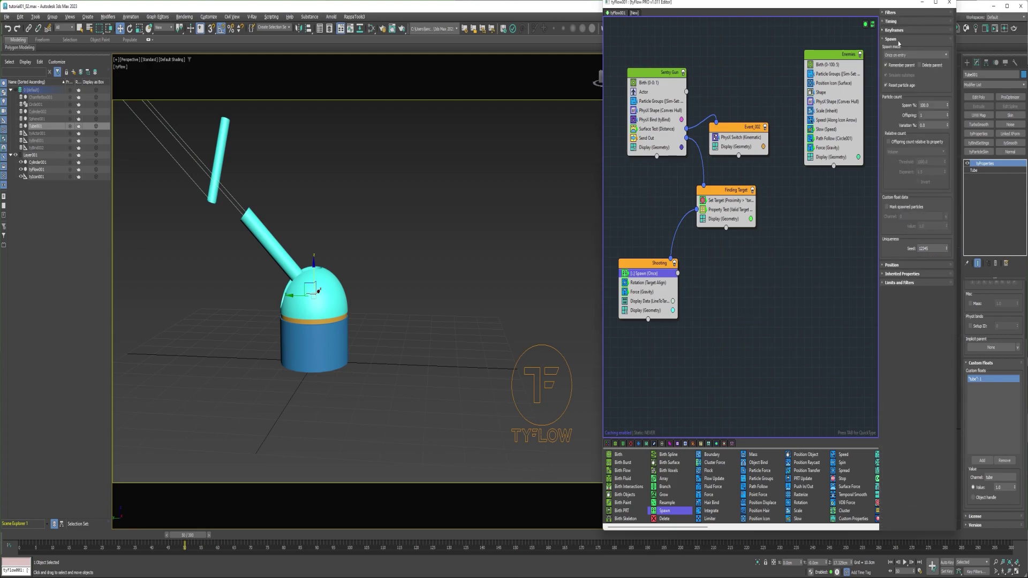
left_click(930, 115)
key("BackSpace")
type("20")
key("Return")
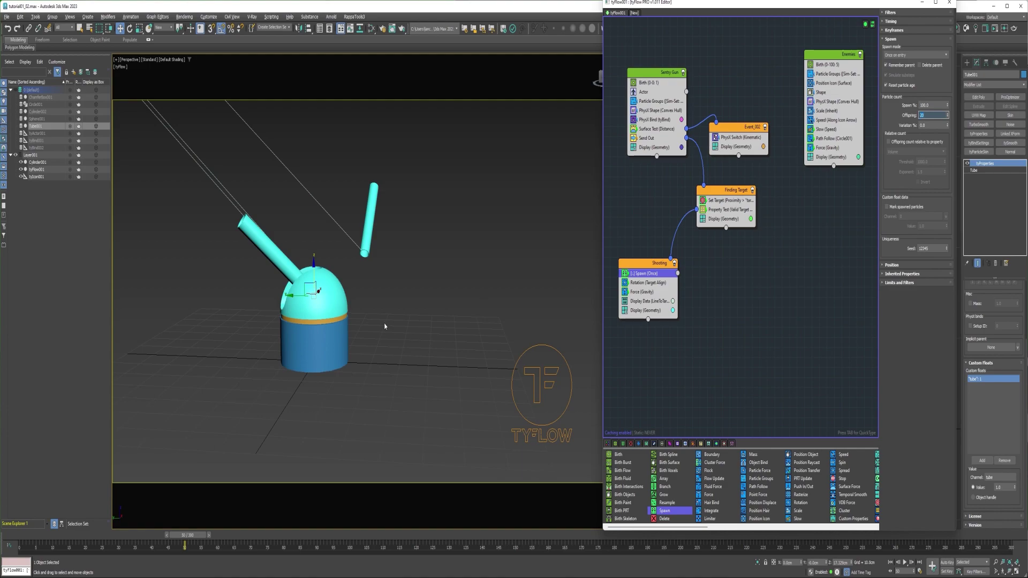
left_click_drag(174, 535, 110, 535)
scroll(683, 494, "down", 5)
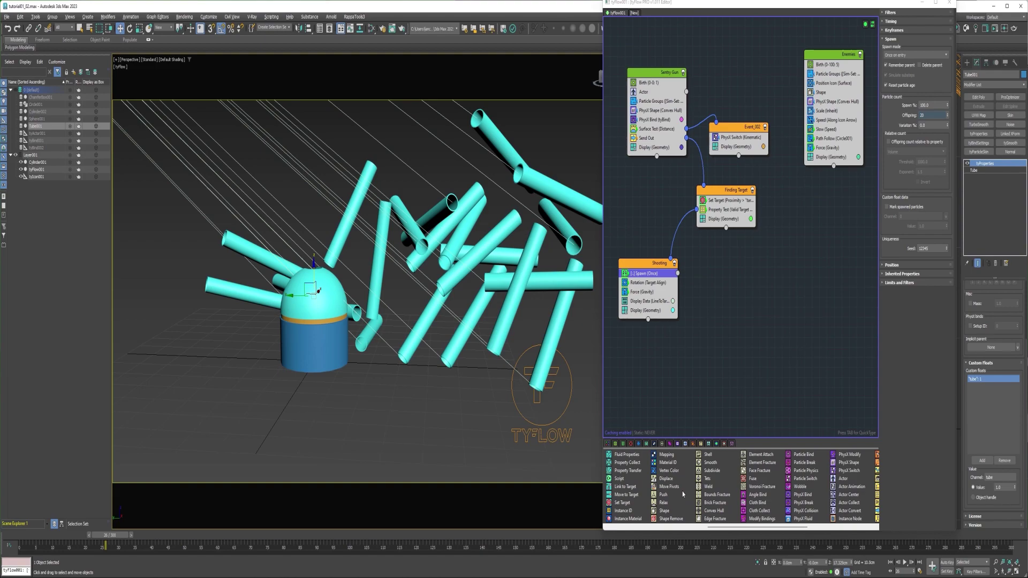
- Add a new event with a Shape operator set to 3D Tetrahedron and wire Shooting into it
left_click_drag(663, 510, 728, 318)
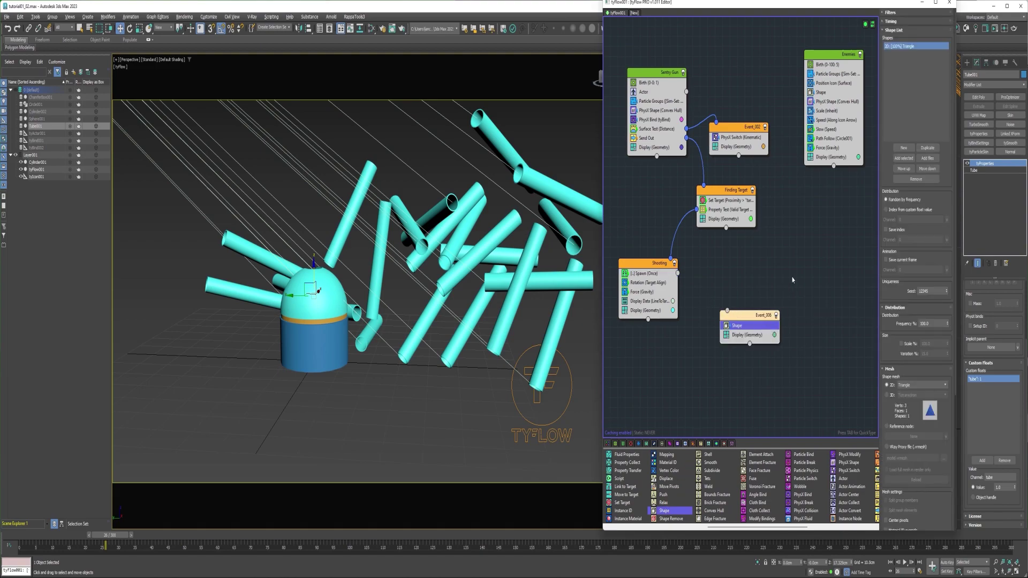
left_click(889, 395)
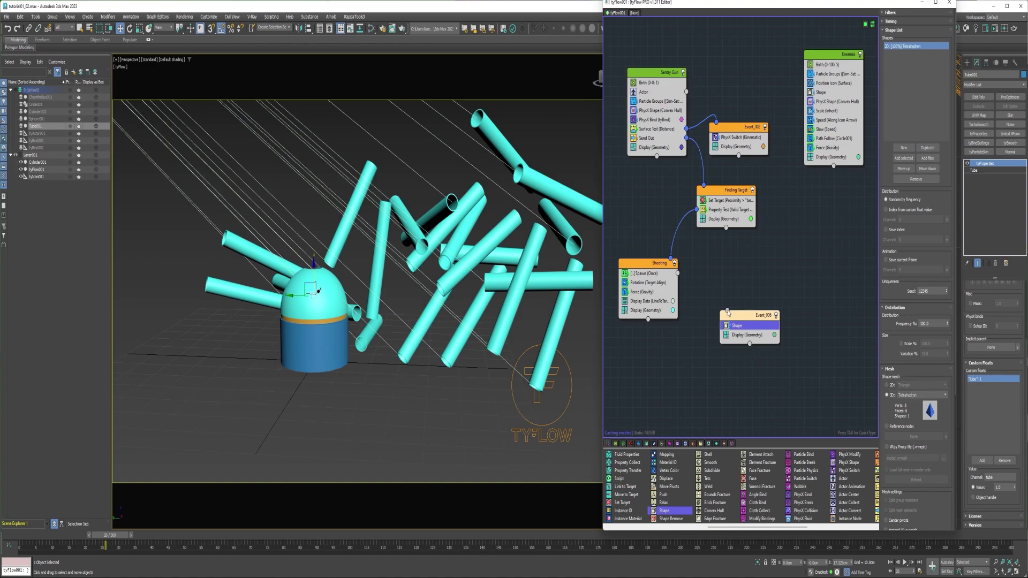
left_click_drag(728, 311, 678, 273)
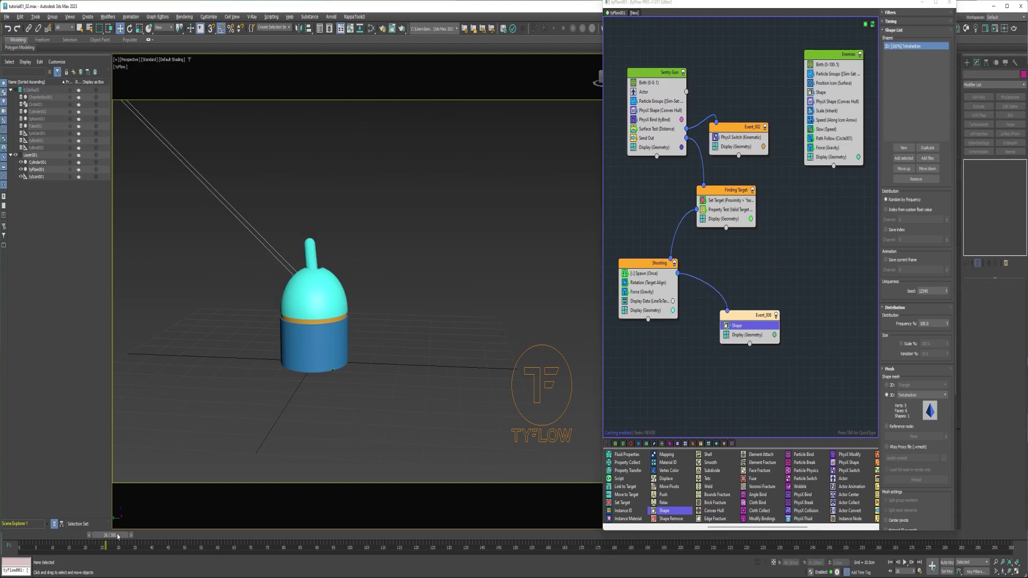
left_click_drag(118, 537, 114, 536)
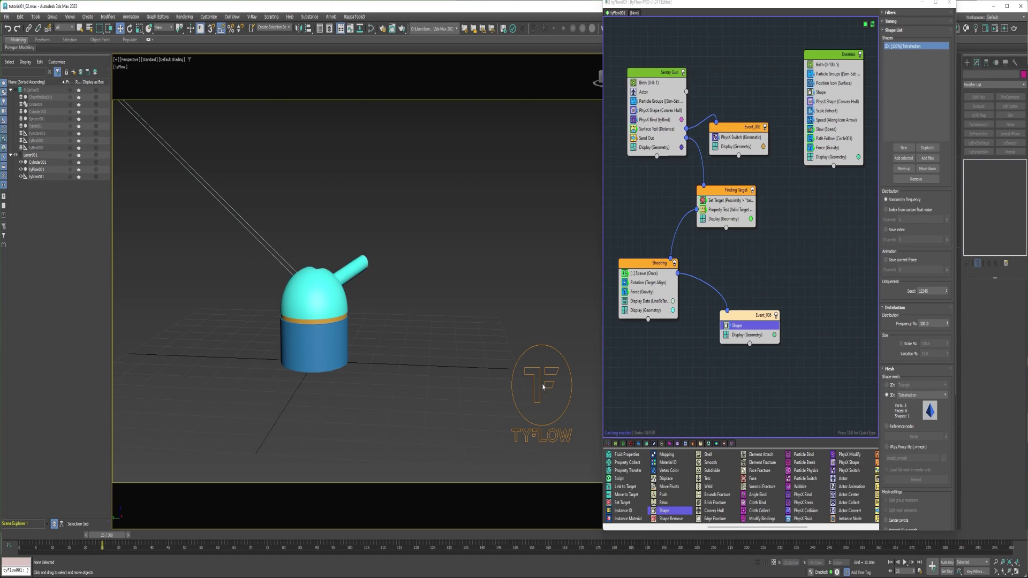
scroll(681, 512, "left", 3)
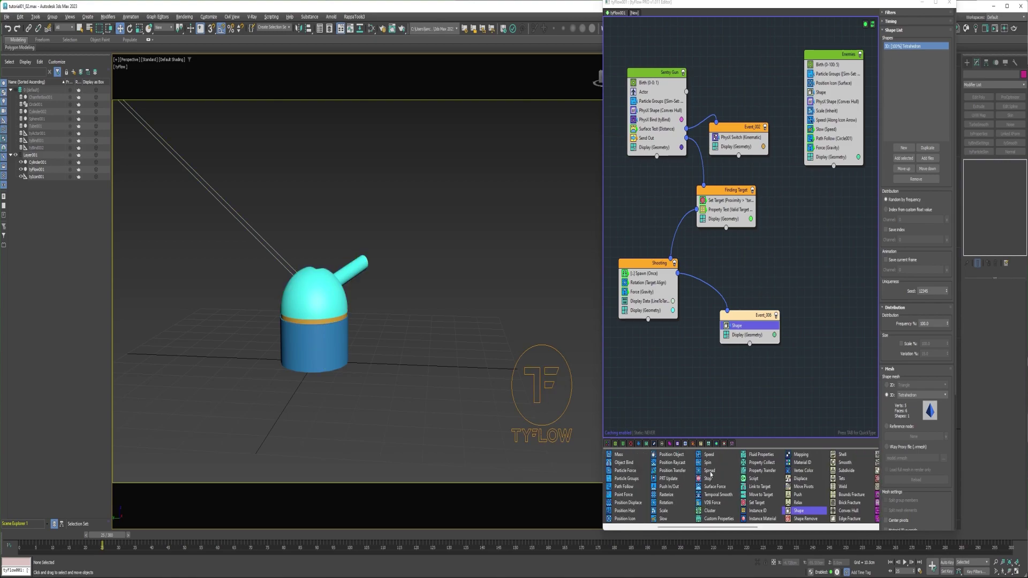
- Add a Spread operator under Shape with random spread X 0 and Z 10 cm
left_click_drag(710, 474, 755, 337)
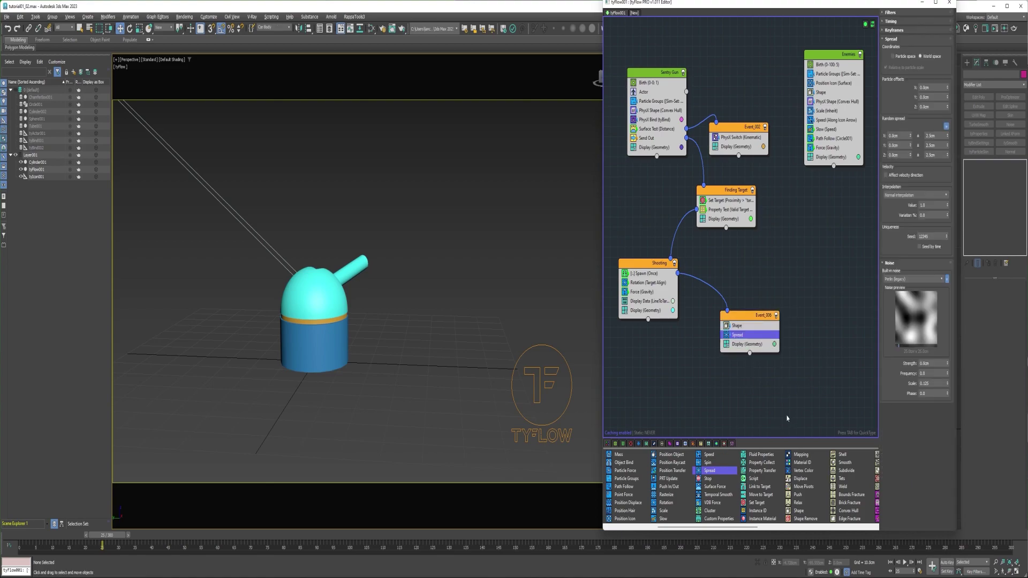
left_click(940, 137)
type("0")
key("Return")
left_click(938, 135)
left_click_drag(935, 156, 913, 159)
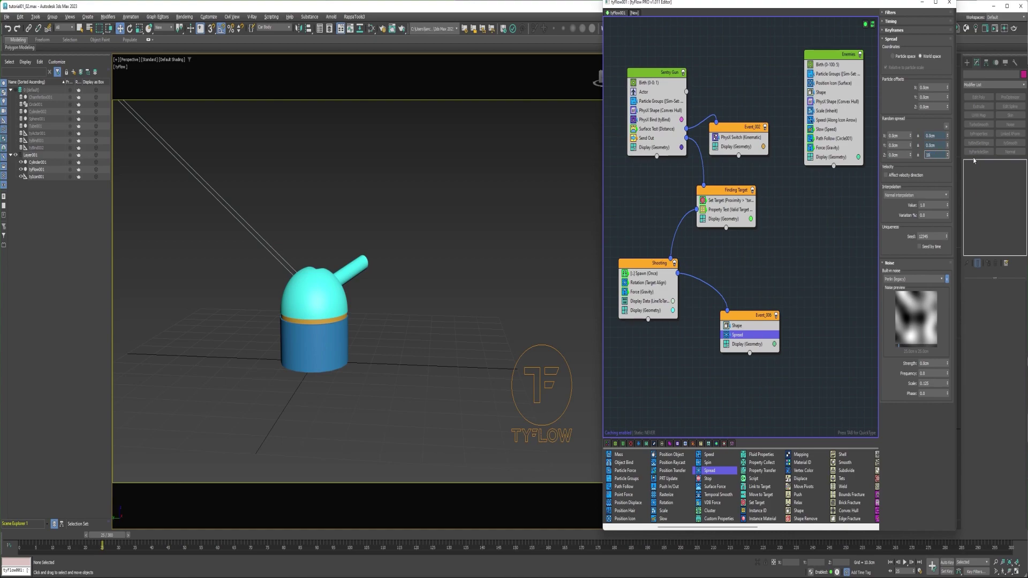
type("10")
key("Return")
- Set the Spread's Z particle offset to 10 cm, then 15 cm
middle_click_drag(385, 324, 321, 340, "alt")
scroll(321, 284, "up", 5)
middle_click_drag(322, 283, 363, 299, "alt")
scroll(362, 299, "down", 5)
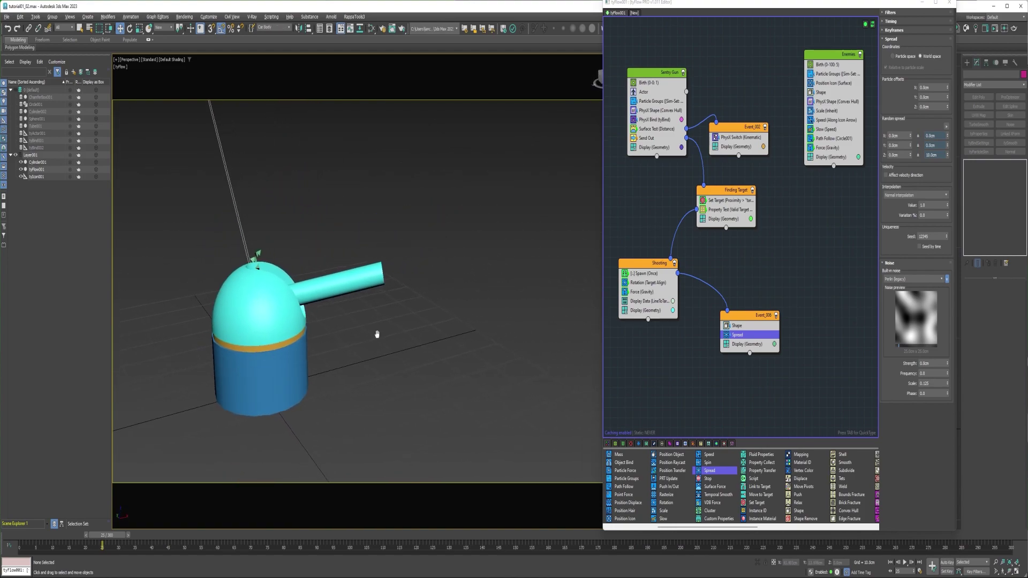
double_click(932, 108)
type("10")
key("Return")
type("15")
key("Return")
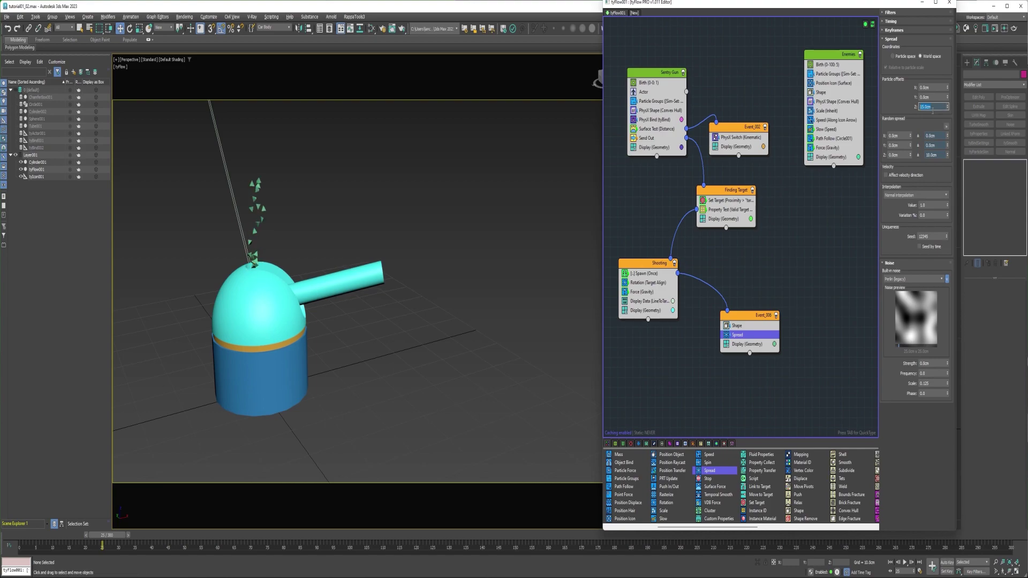
- Make the offsets relative to each particle and raise the Z offset to 20 cm
left_click(893, 56)
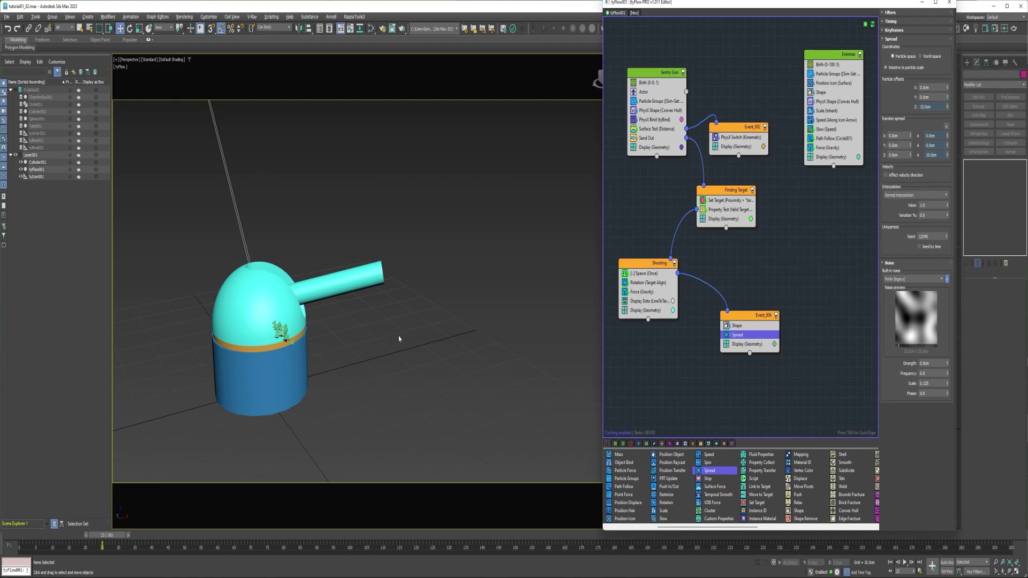
middle_click_drag(399, 340, 443, 335, "alt")
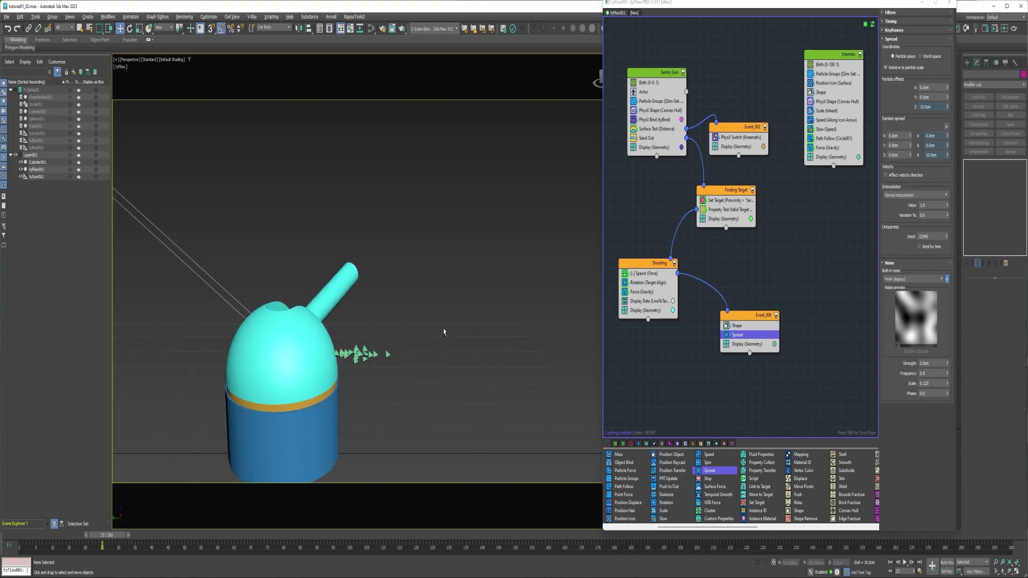
left_click(930, 108)
type("20")
key("Return")
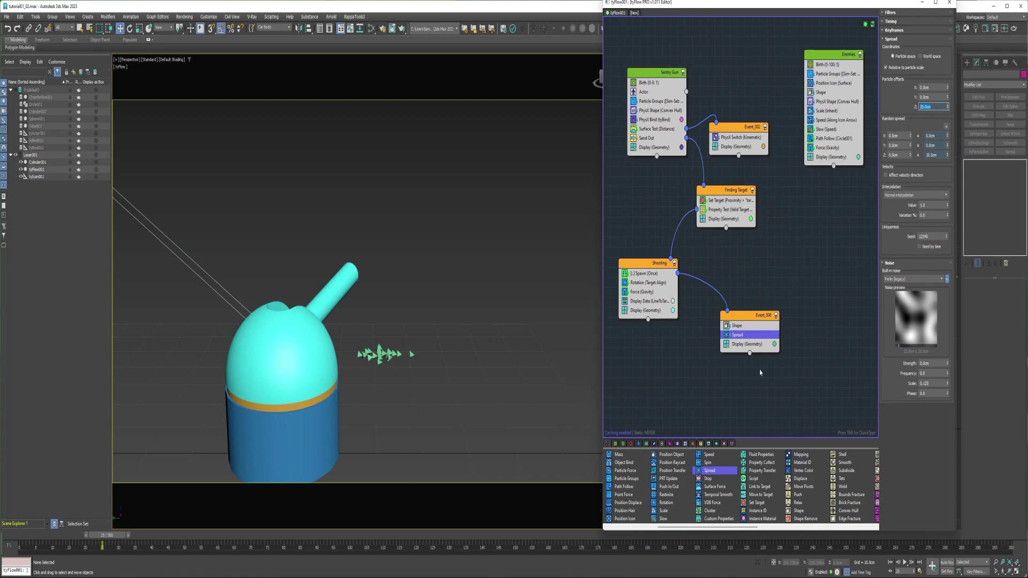
- Add a Speed operator to Event_006 firing particles along Particle Z at 100 cm
left_click_drag(709, 454, 762, 338)
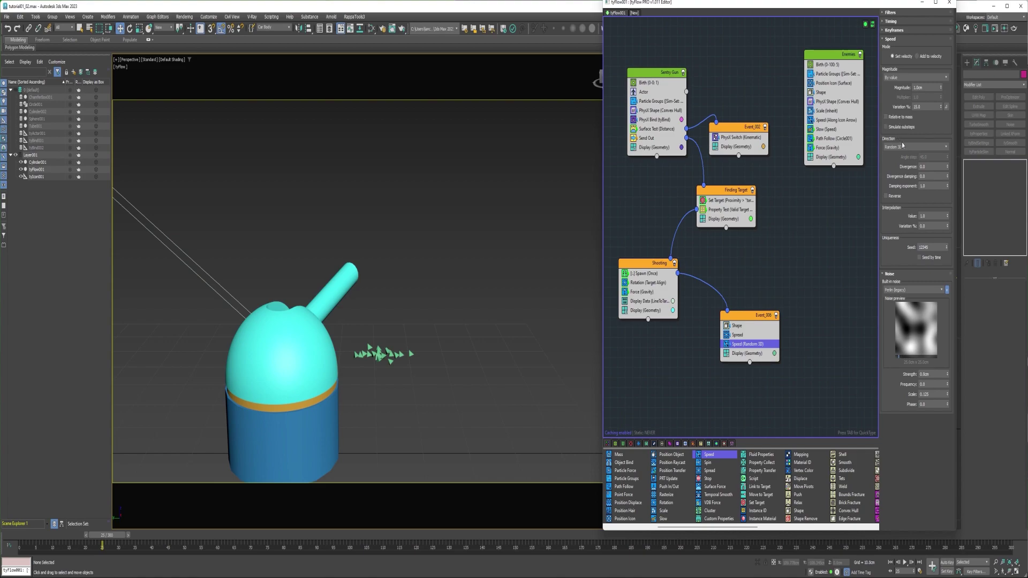
left_click(902, 148)
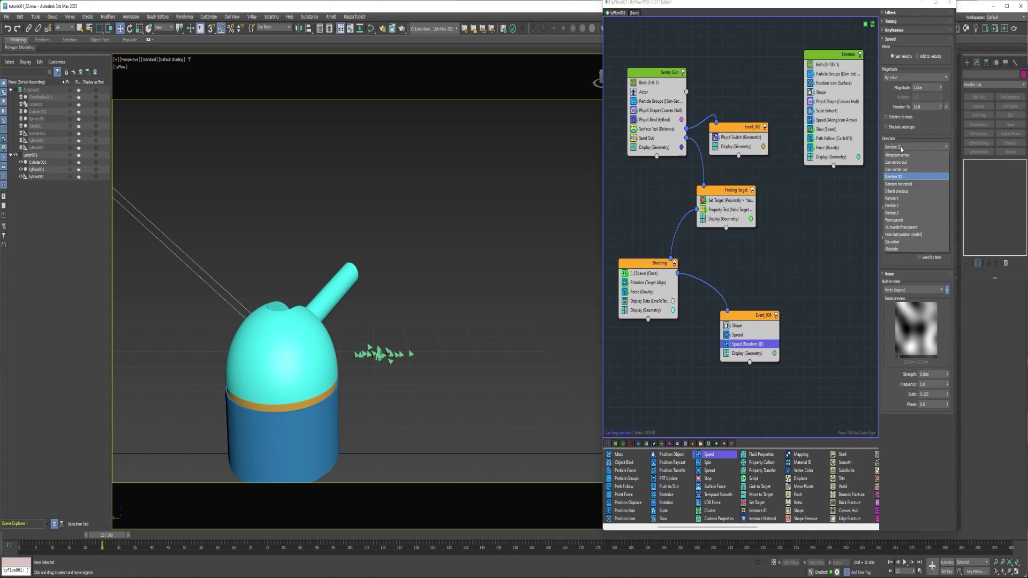
left_click(898, 213)
double_click(918, 87)
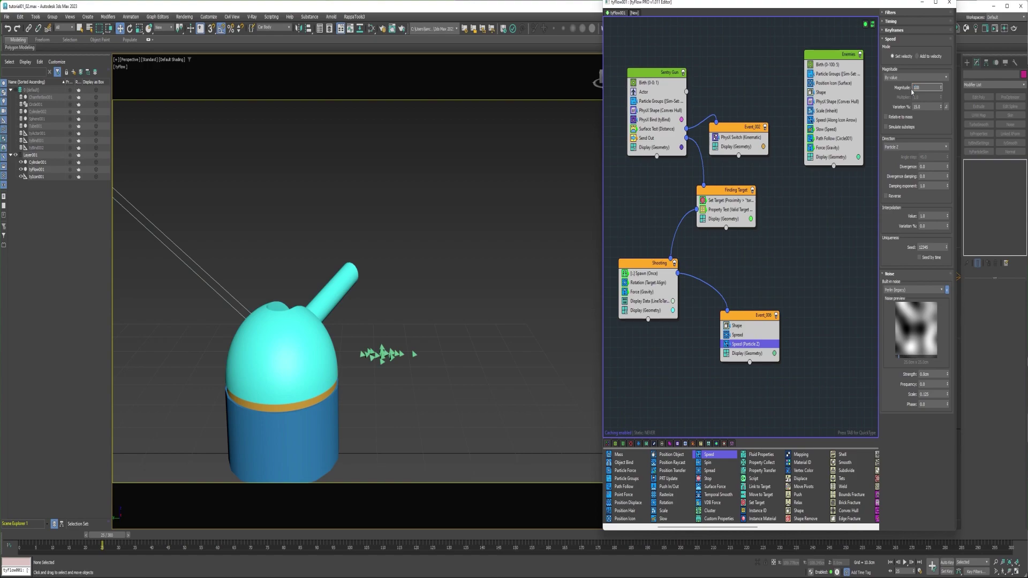
key("Return")
scroll(422, 379, "down", 3)
middle_click_drag(422, 379, 388, 358)
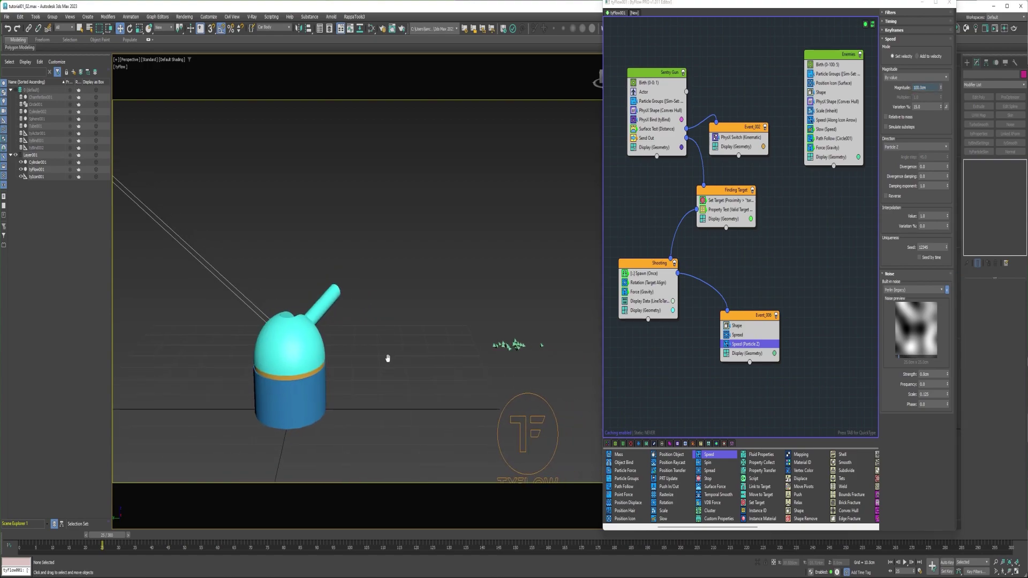
left_click_drag(116, 536, 117, 544)
- Set the Shooting event's Rotation (Target Align) interpolation value to 0.175 and scrub to check
left_click(651, 283)
left_click(930, 420)
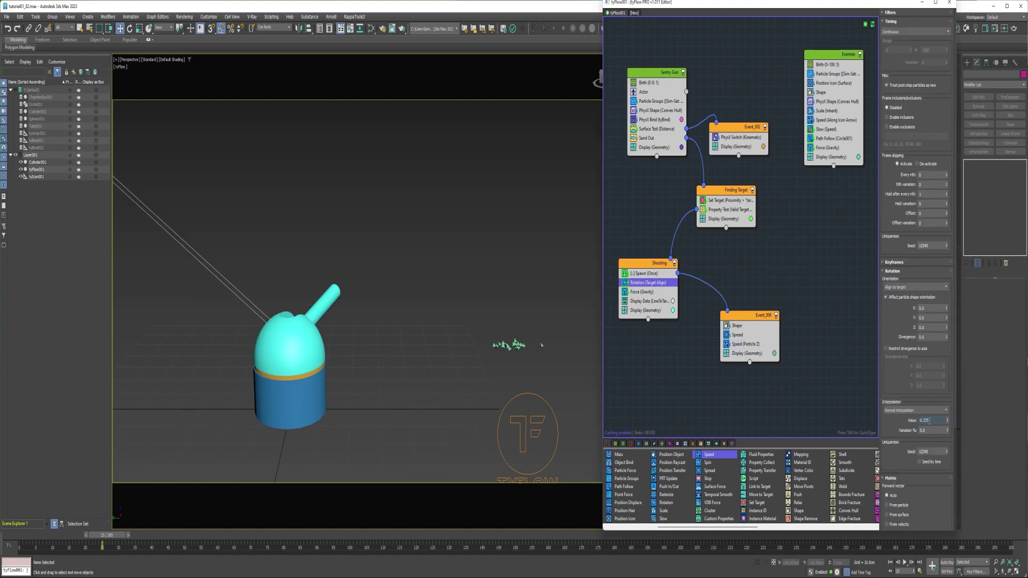
double_click(930, 420)
type("0.1")
key("Return")
mouse_move(120, 539)
left_mouse_down()
mouse_move(142, 540)
mouse_move(94, 542)
mouse_move(121, 542)
left_mouse_up()
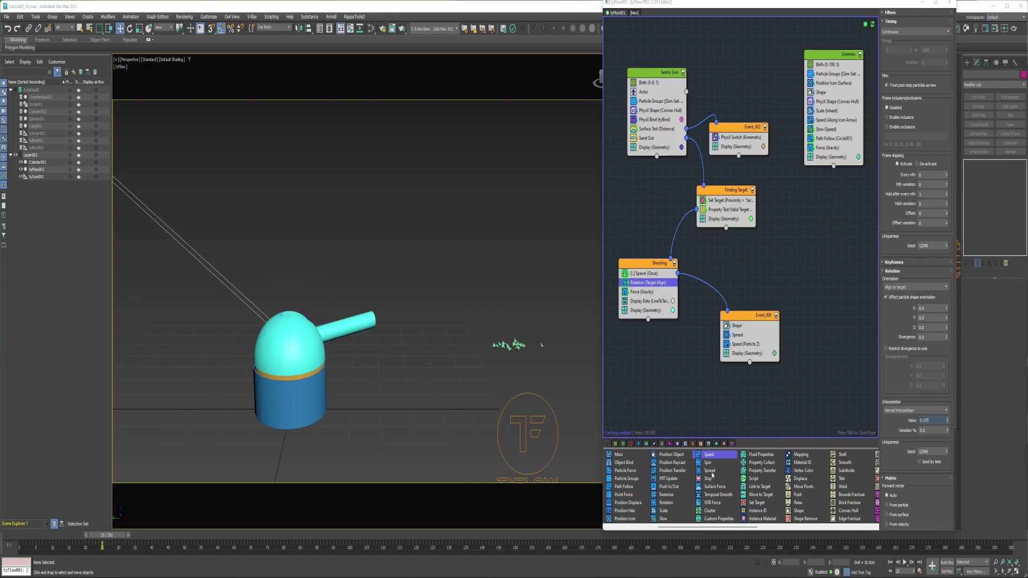
- Add a second Spread operator to Event_006 with an 8 cm random spread
left_click_drag(710, 471, 745, 351)
left_click_drag(938, 136, 910, 136)
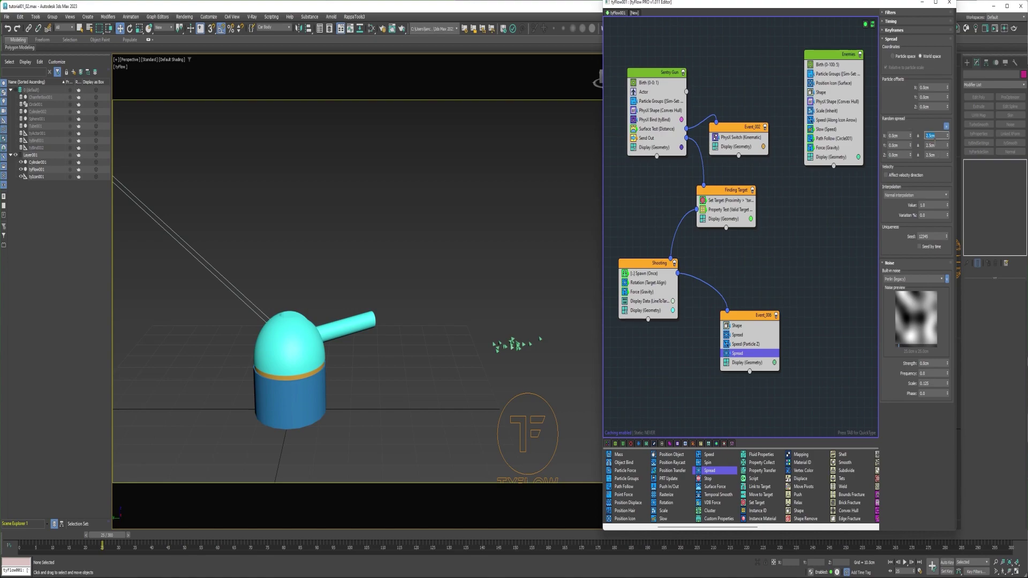
type("8")
key("Return")
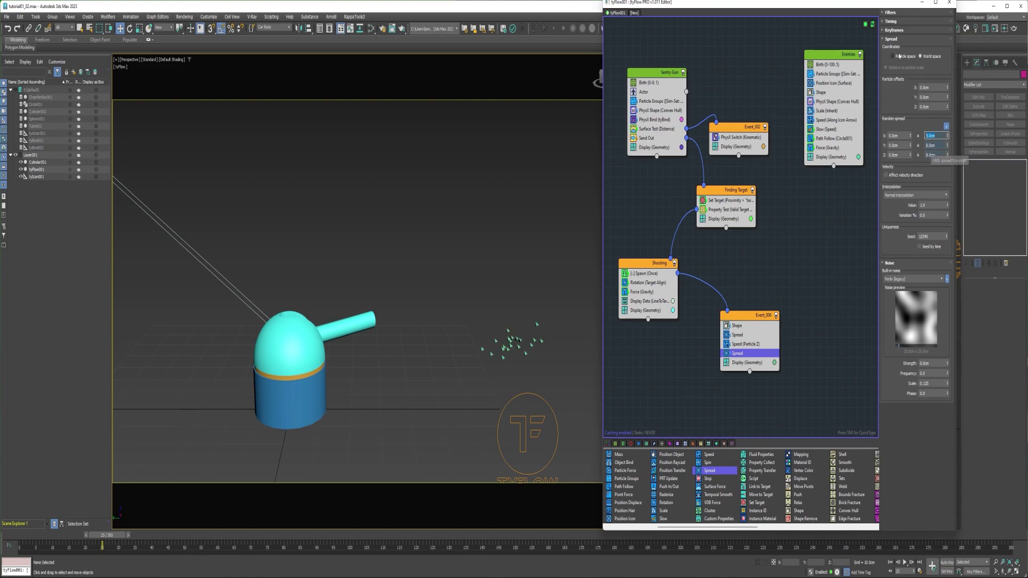
- Set the Spread's timing to particle age, range 3 to 10, and preview the scatter
left_click(891, 21)
left_click(898, 32)
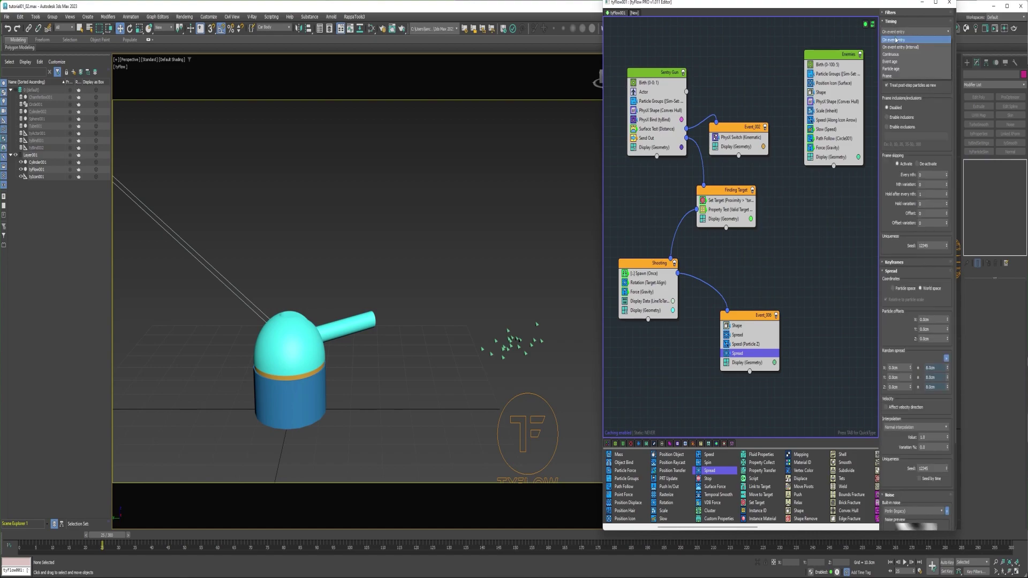
left_click(890, 69)
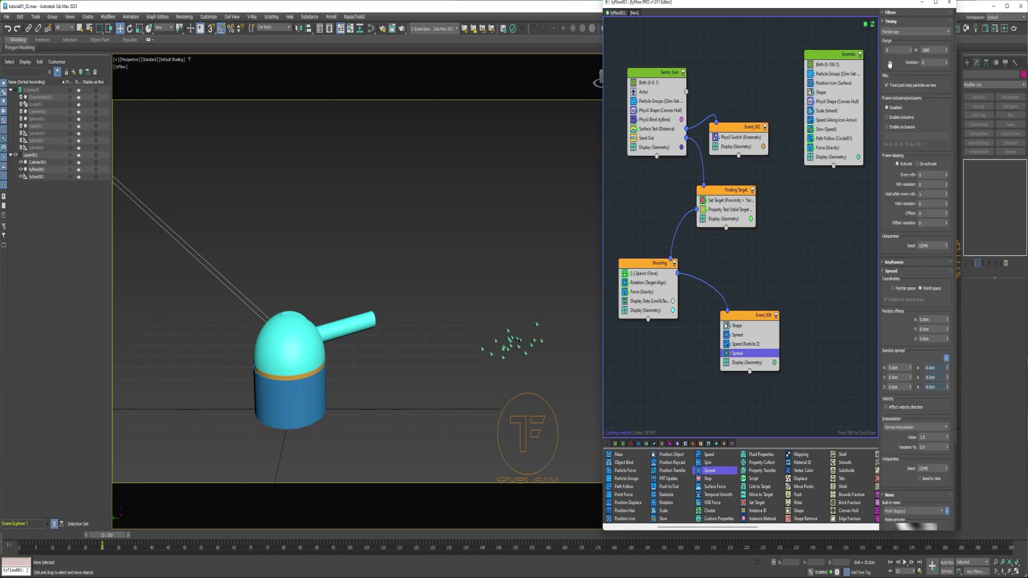
double_click(898, 50)
double_click(928, 51)
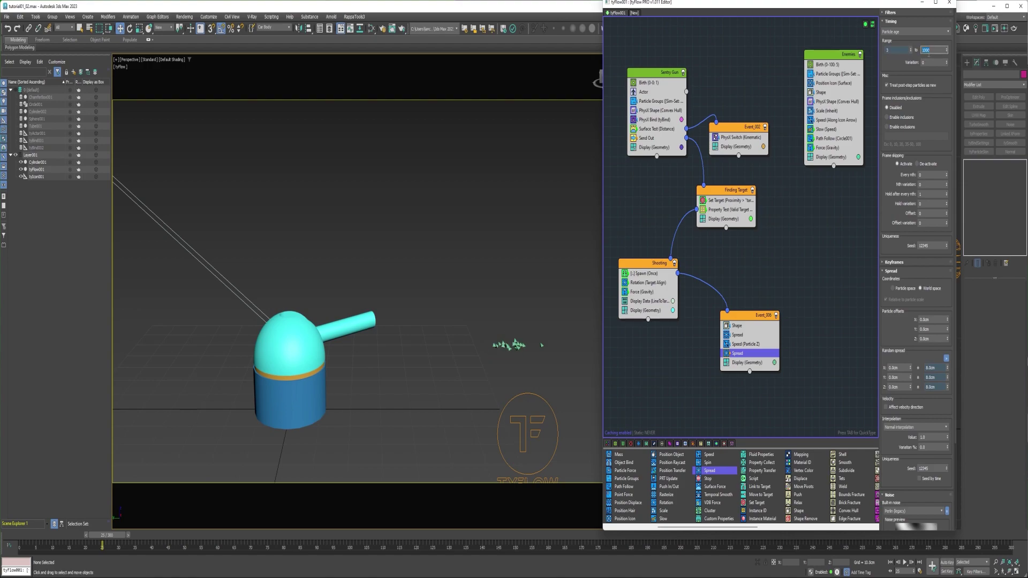
double_click(933, 51)
left_click_drag(99, 536, 112, 536)
scroll(350, 453, "down", 4)
middle_click_drag(428, 423, 381, 385)
scroll(349, 367, "down", 5)
scroll(348, 367, "up", 2)
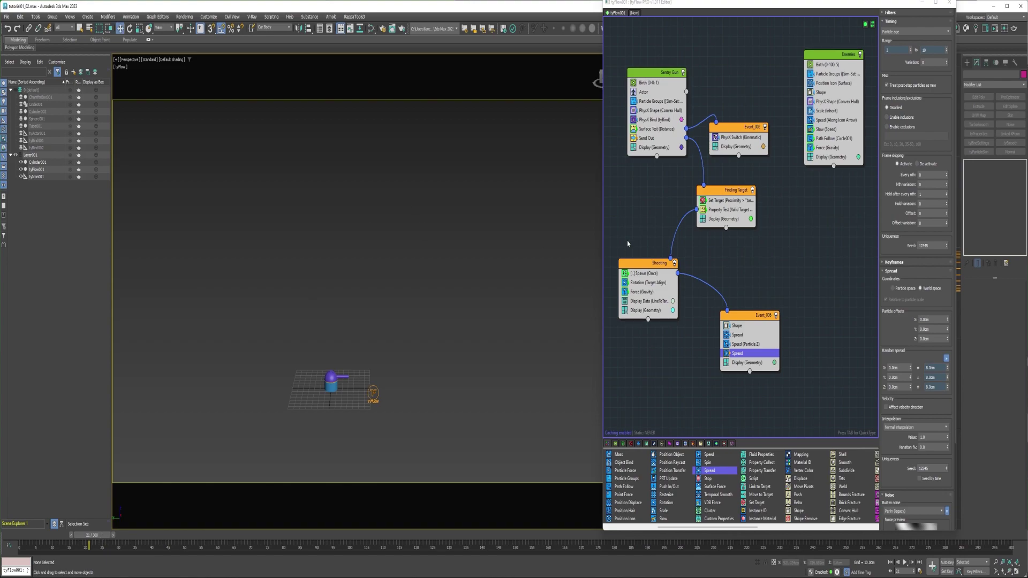
- Switch the Shooting event's Spawn mode to Per step for a continuous stream
left_click(648, 273)
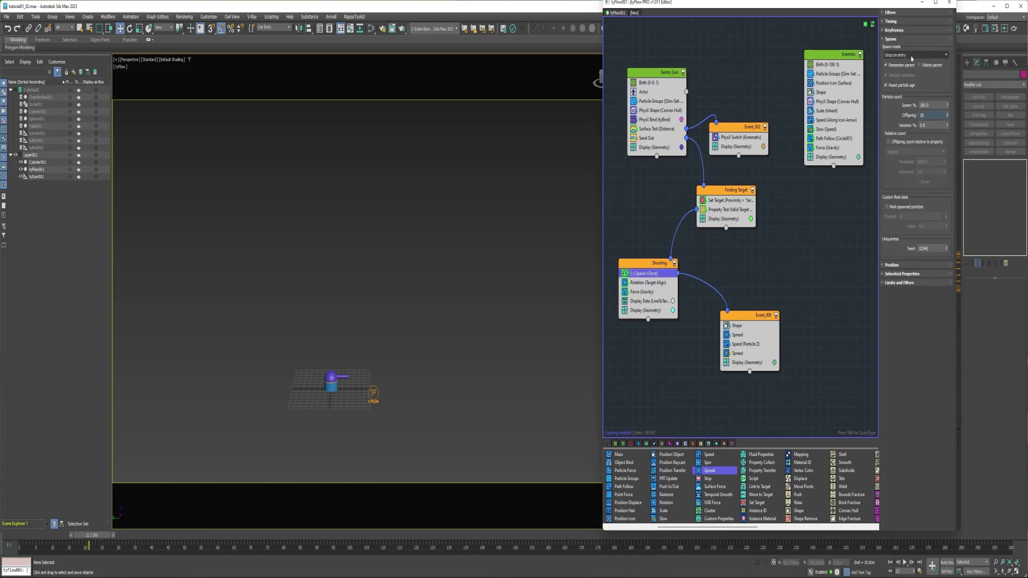
left_click(902, 56)
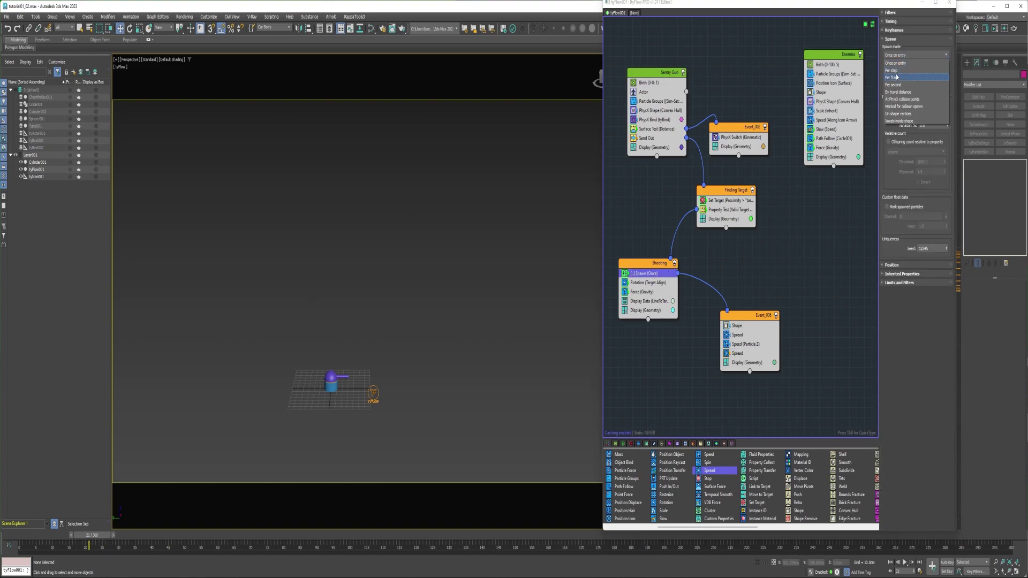
left_click(892, 70)
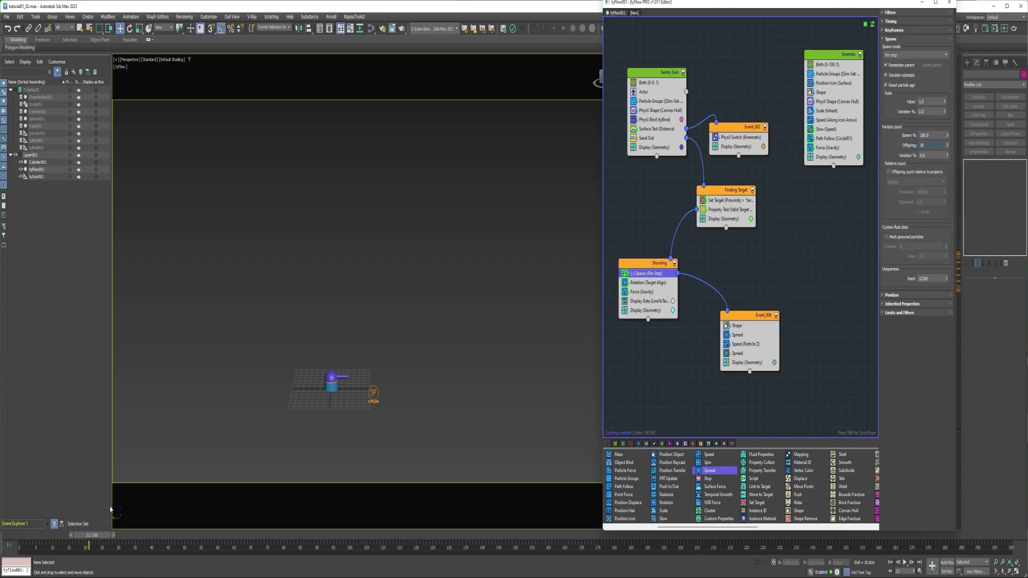
left_click_drag(93, 542, 180, 547)
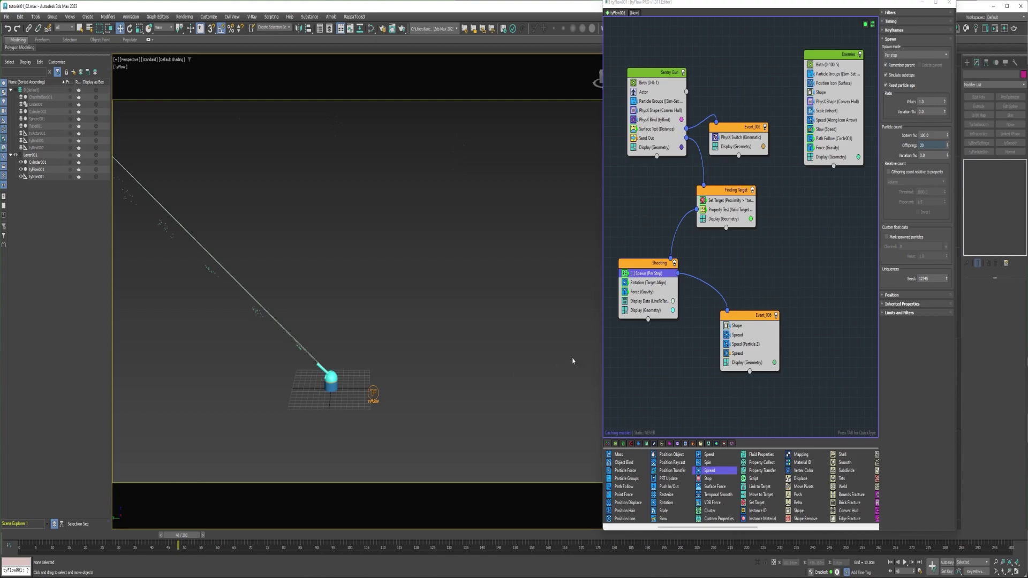
- Set the Spawn timing to event age starting at 7 and preview the delayed firing
left_click(891, 21)
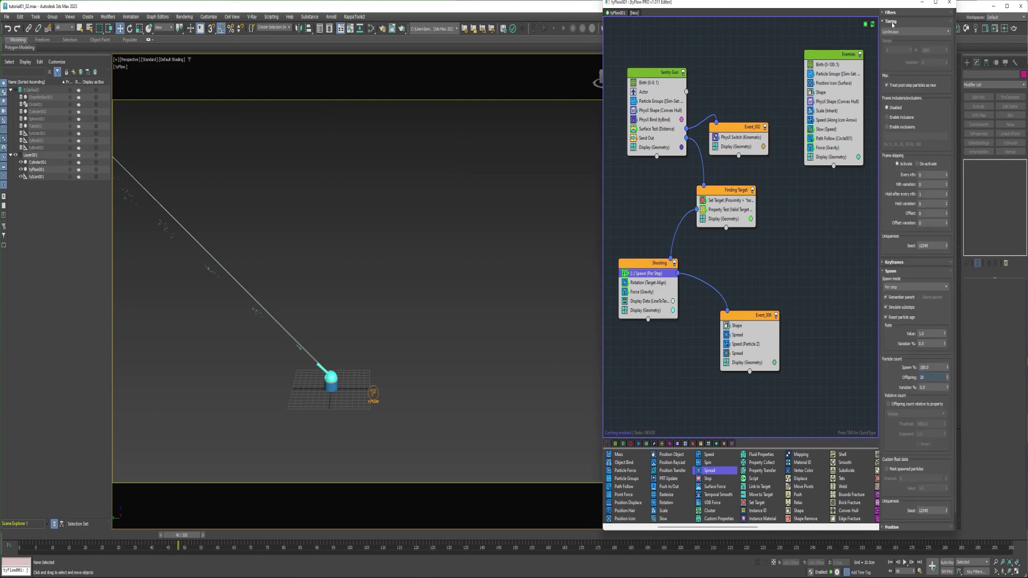
left_click(910, 32)
left_click(895, 62)
type("7")
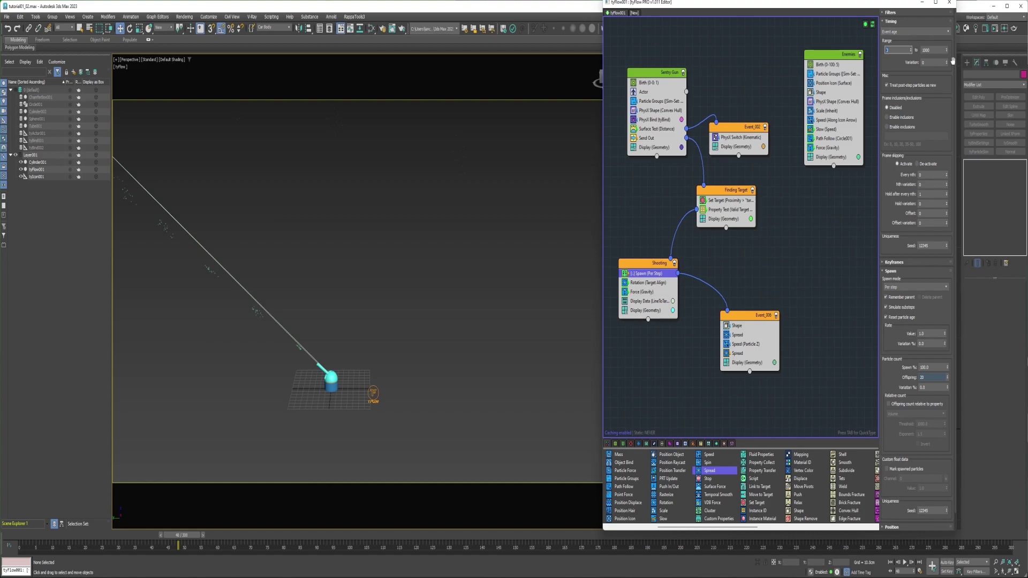
key("Return")
left_click_drag(182, 535, 224, 546)
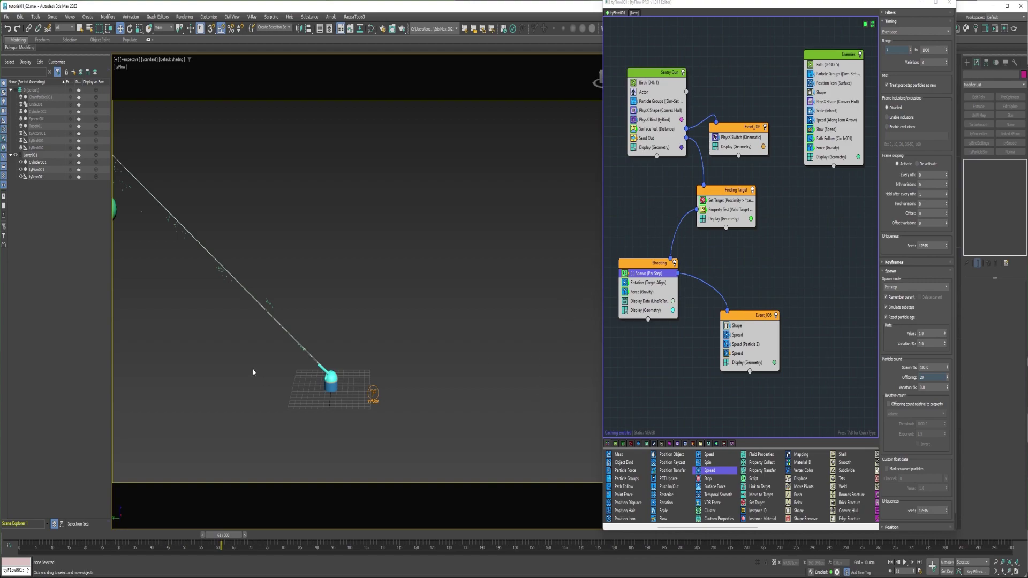
- Pan to the green spheres and play frames 61 to 86 to watch the turret retarget
middle_click_drag(277, 363, 334, 382)
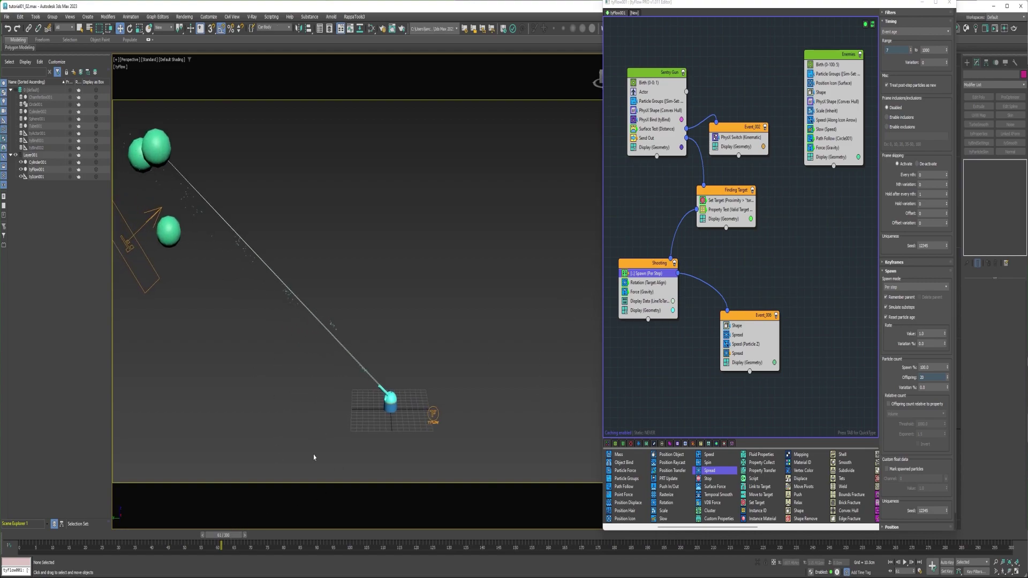
left_click_drag(221, 538, 407, 552)
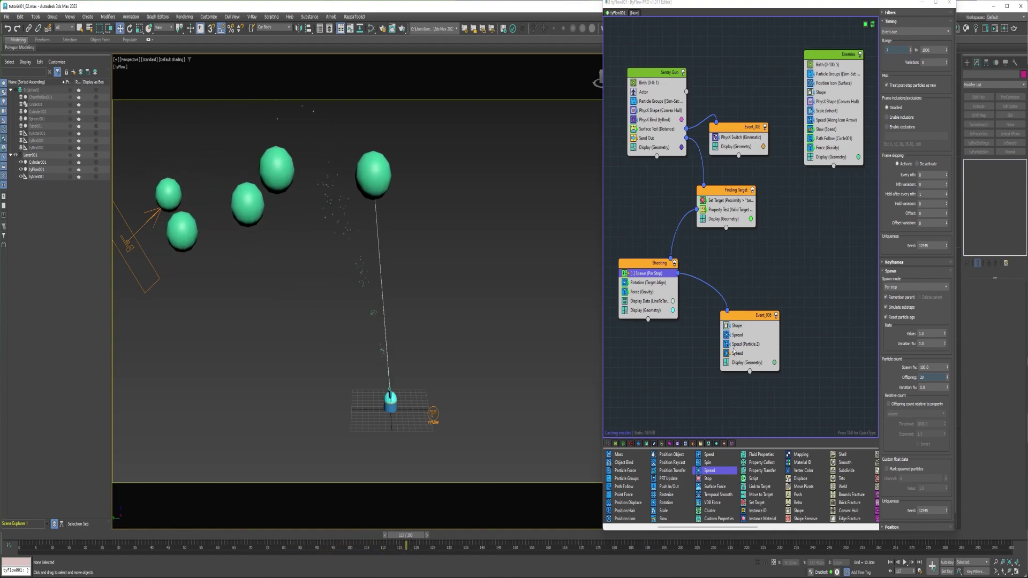
- Rename Event_006 to 'Bullets'
right_click(765, 317)
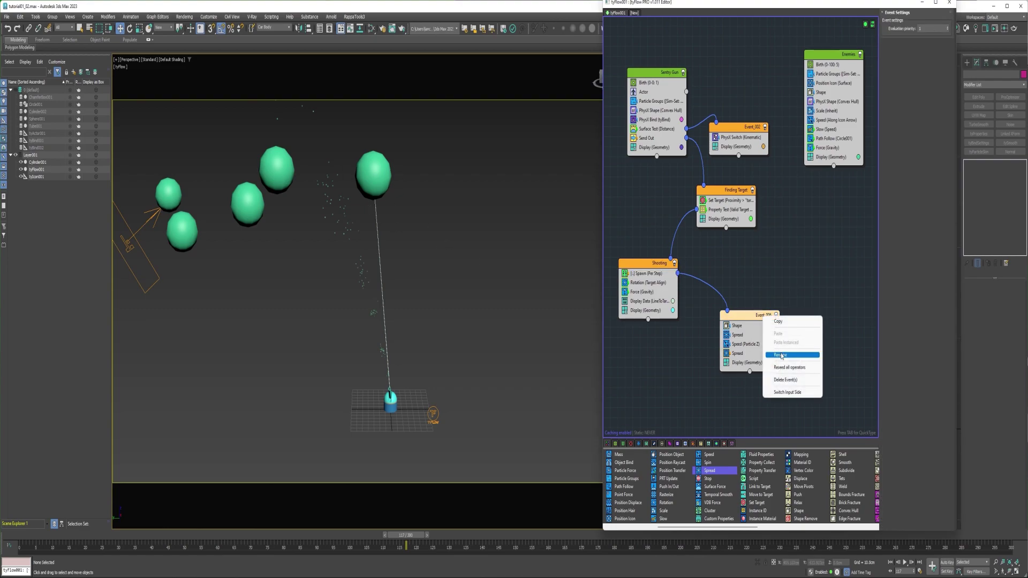
left_click(781, 356)
type("Bullets")
key("Return")
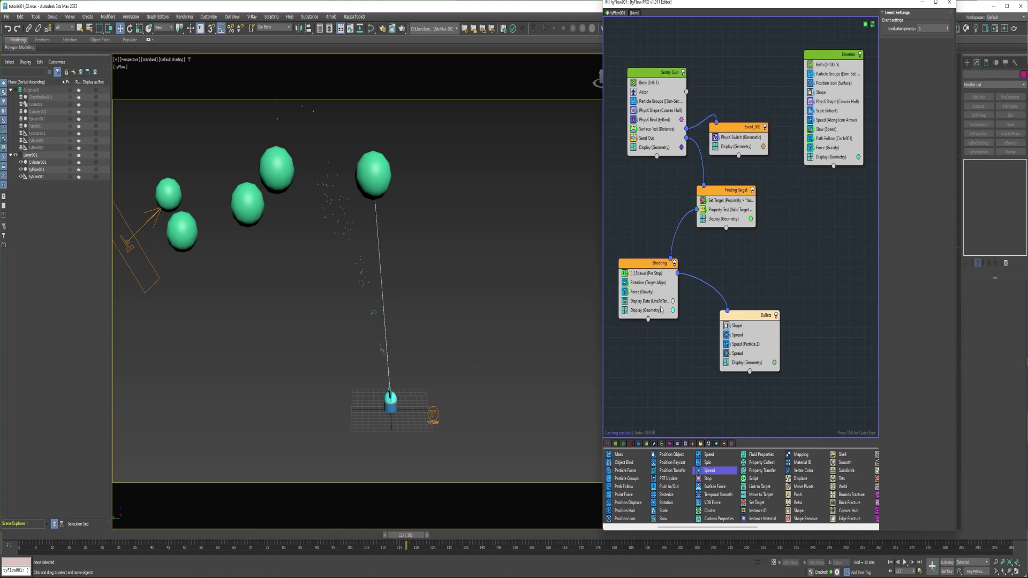
- Put the Enemies particles into simulation groups 1 and 3
left_click(651, 101)
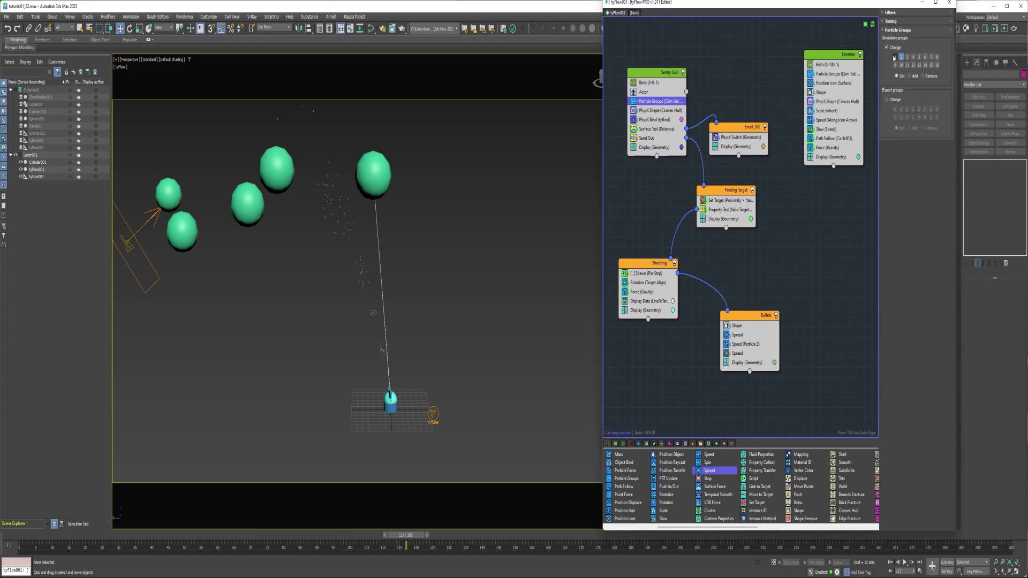
left_click(835, 74)
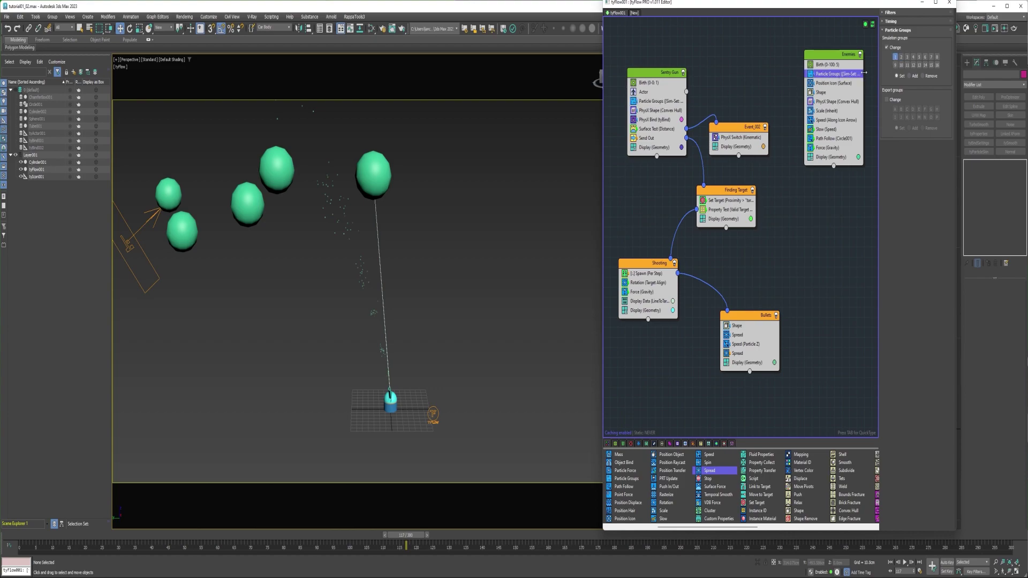
left_click(894, 56)
left_click(907, 57)
- Add a Particle Groups operator to Bullets assigning group 3, then preview frames 72 to 113
mouse_move(622, 480)
left_mouse_down()
mouse_move(708, 407)
mouse_move(742, 324)
left_mouse_up()
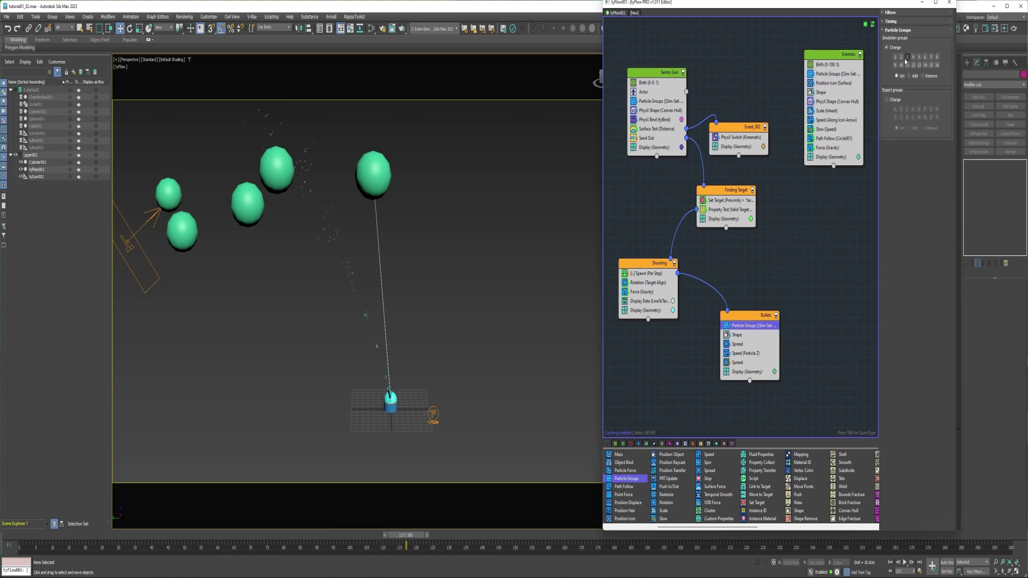
left_click(907, 57)
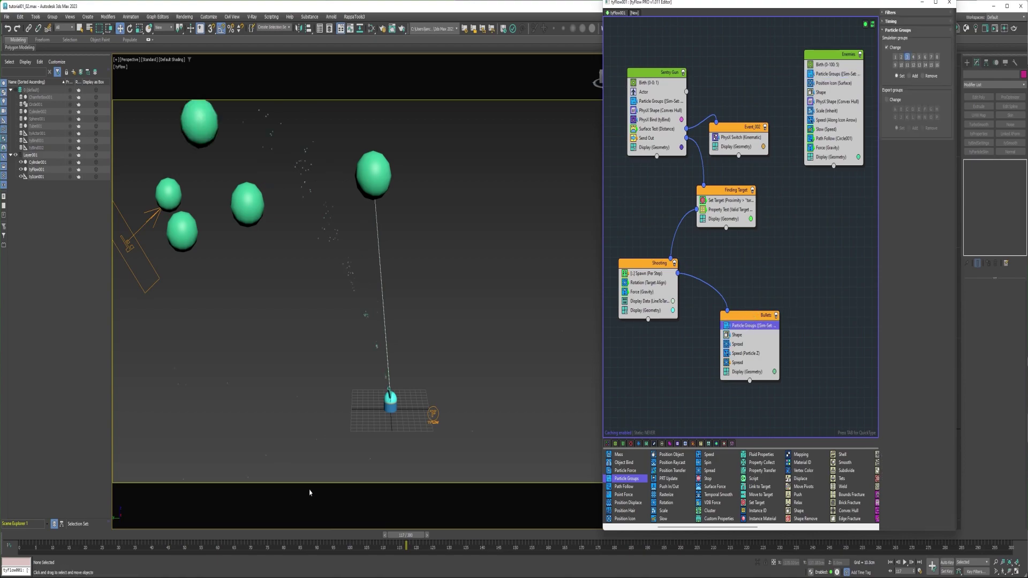
left_click_drag(405, 535, 293, 549)
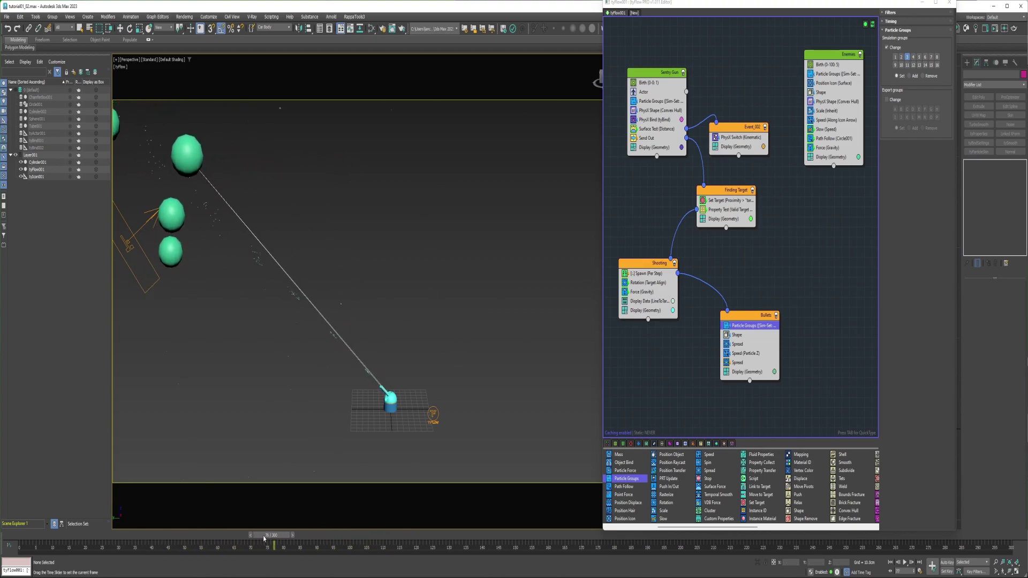
left_click_drag(264, 538, 196, 539)
key("w")
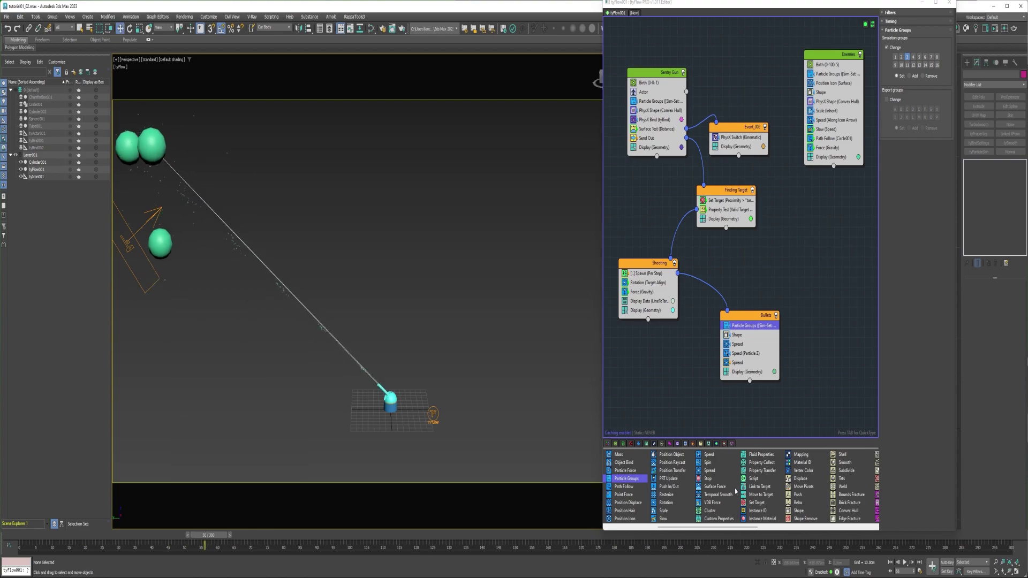
- Add PhysX Collision to Bullets with inter-particle collisions limited to simulation group 1
scroll(735, 491, "down", 3)
scroll(740, 495, "down", 3)
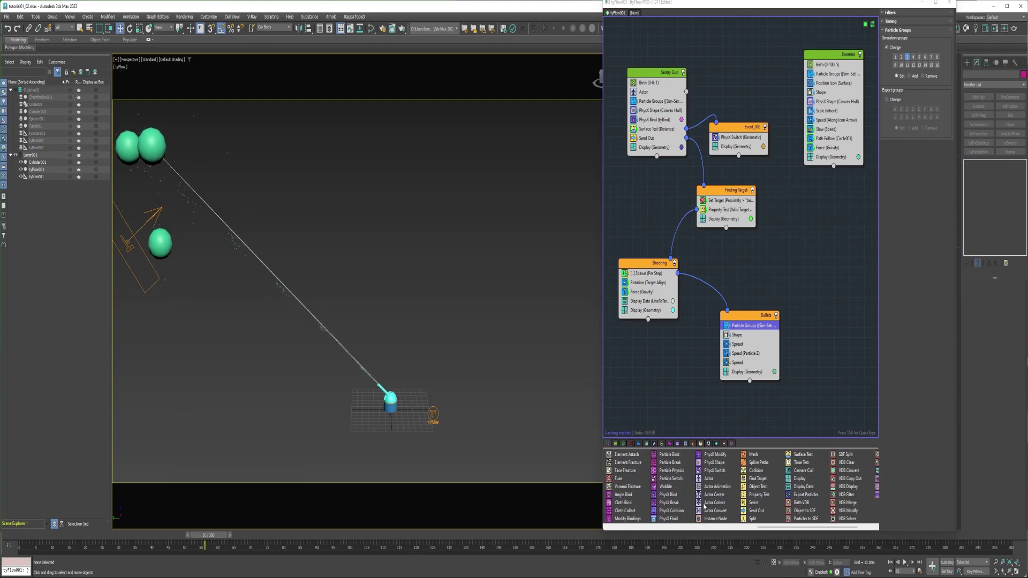
left_click_drag(677, 513, 758, 373)
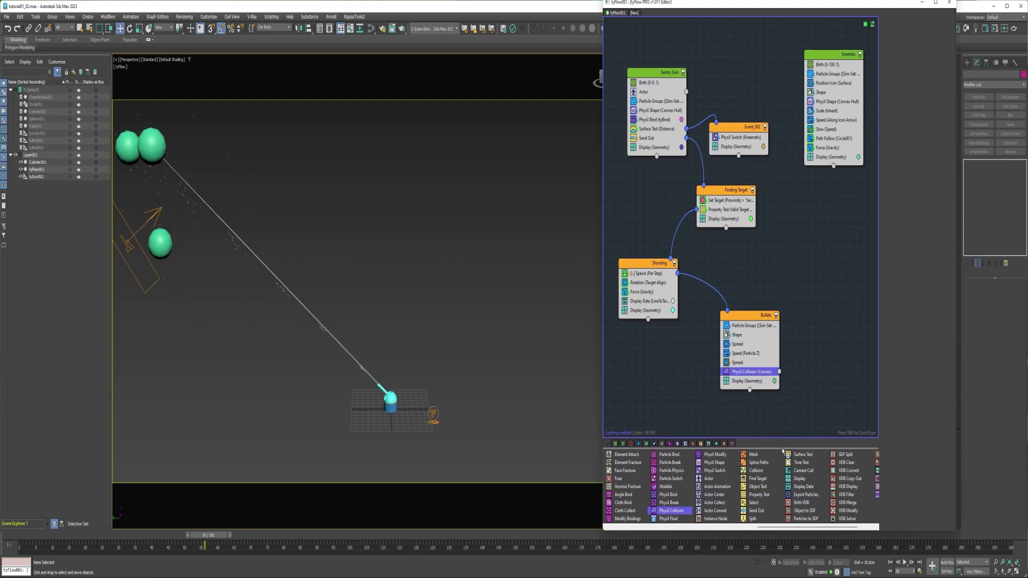
left_click(887, 271)
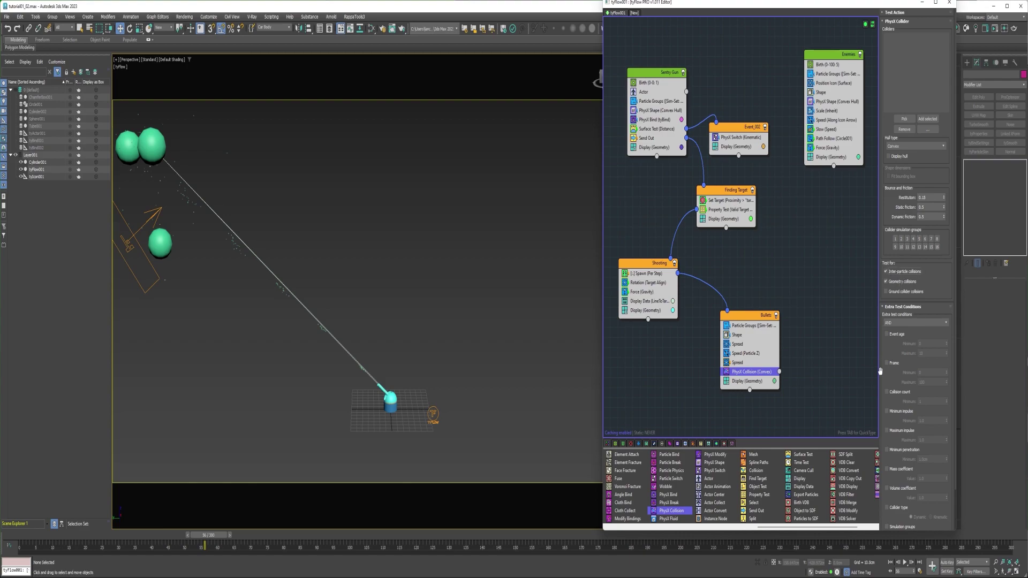
scroll(881, 370, "down", 2)
left_click(887, 482)
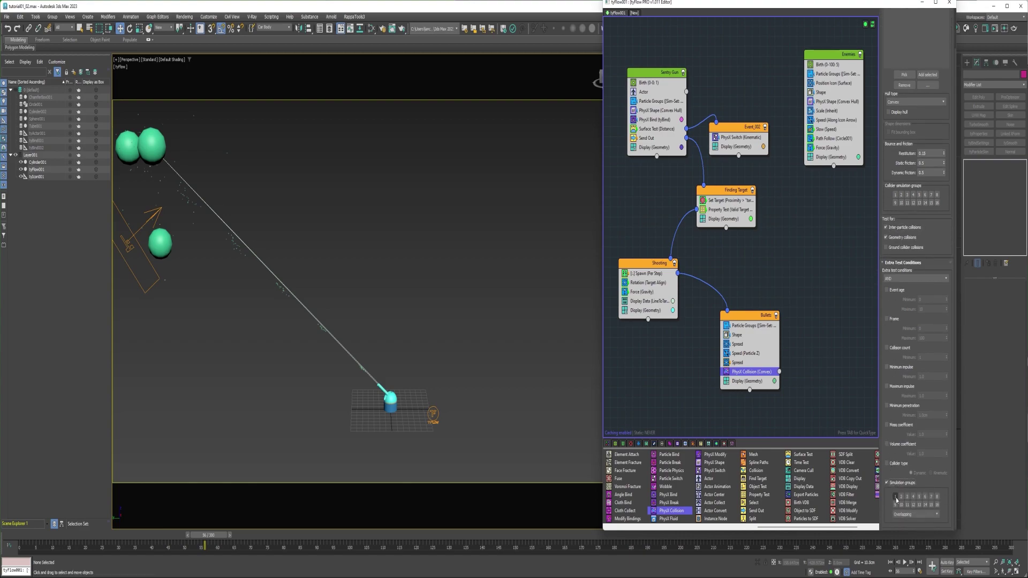
left_click(896, 497)
scroll(728, 492, "up", 10)
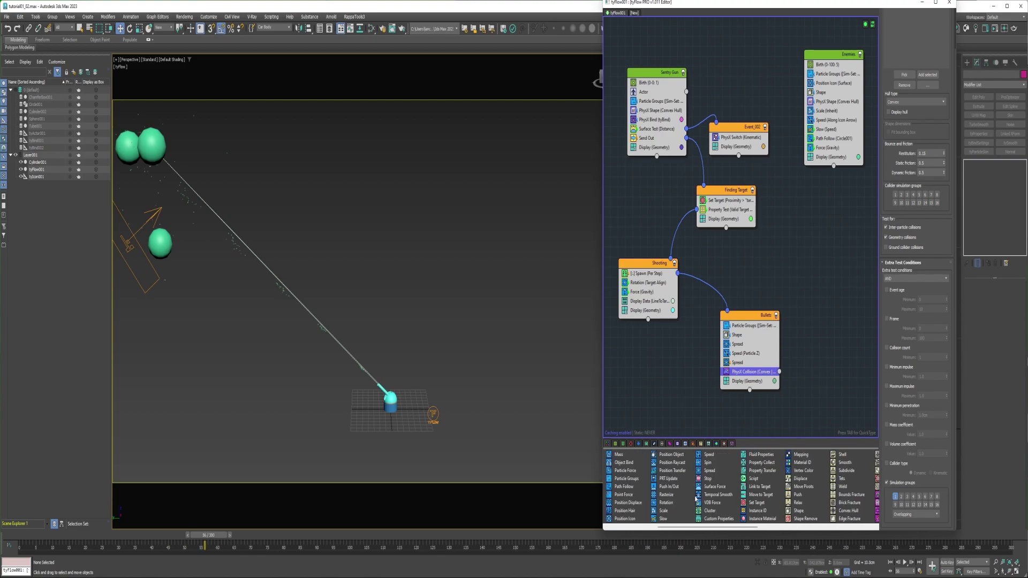
- Wire the collision output to a new Delete event and preview up to frame 64
left_click_drag(666, 520, 794, 426)
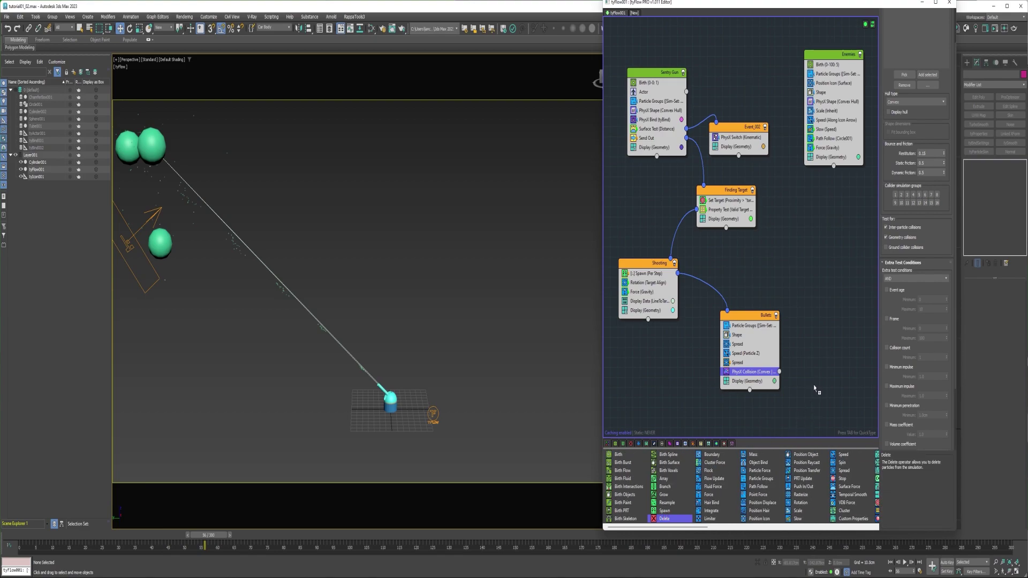
left_click_drag(814, 390, 780, 372)
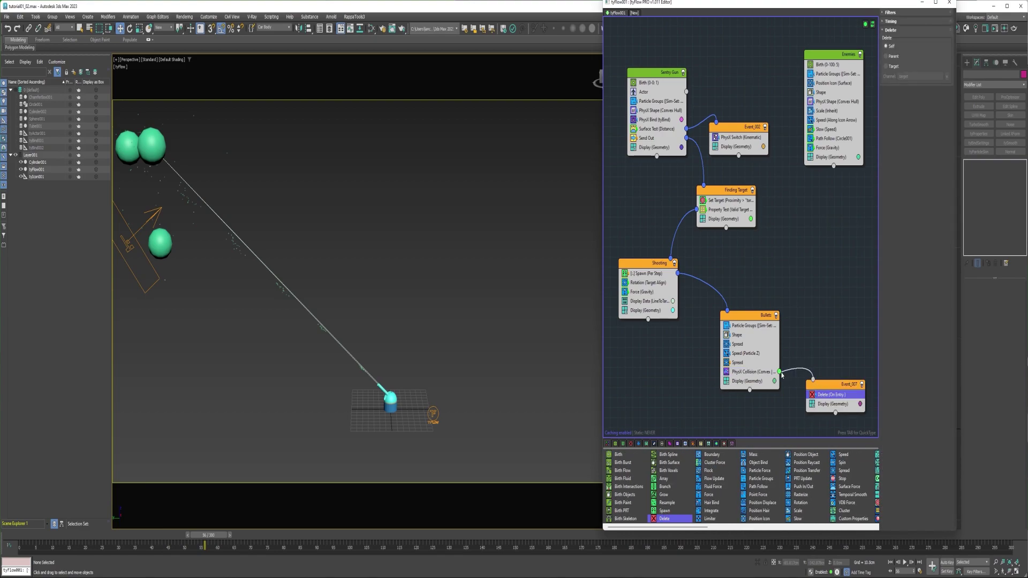
left_click_drag(205, 546, 264, 540)
scroll(730, 506, "down", 5)
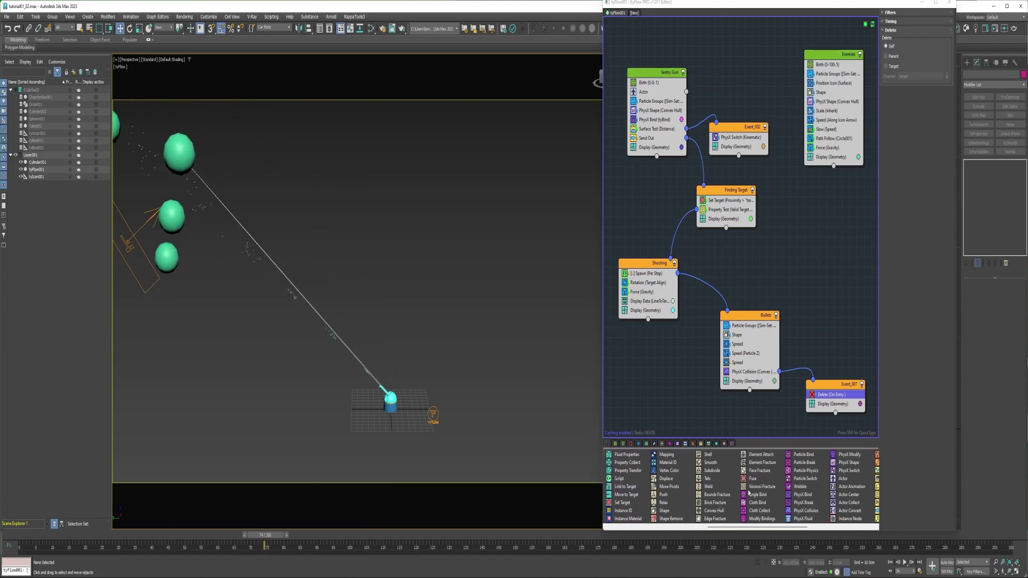
- Add a 25-frame Time Test to Bullets wired to the Delete event, and add PhysX Collision to Enemies
left_click_drag(800, 464, 758, 381)
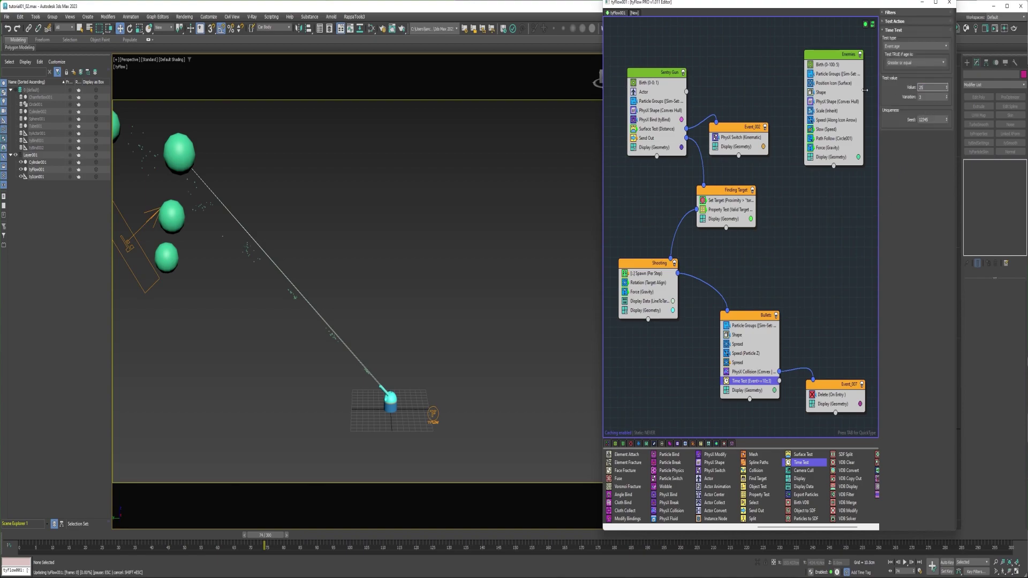
key("Return")
left_click_drag(779, 381, 812, 379)
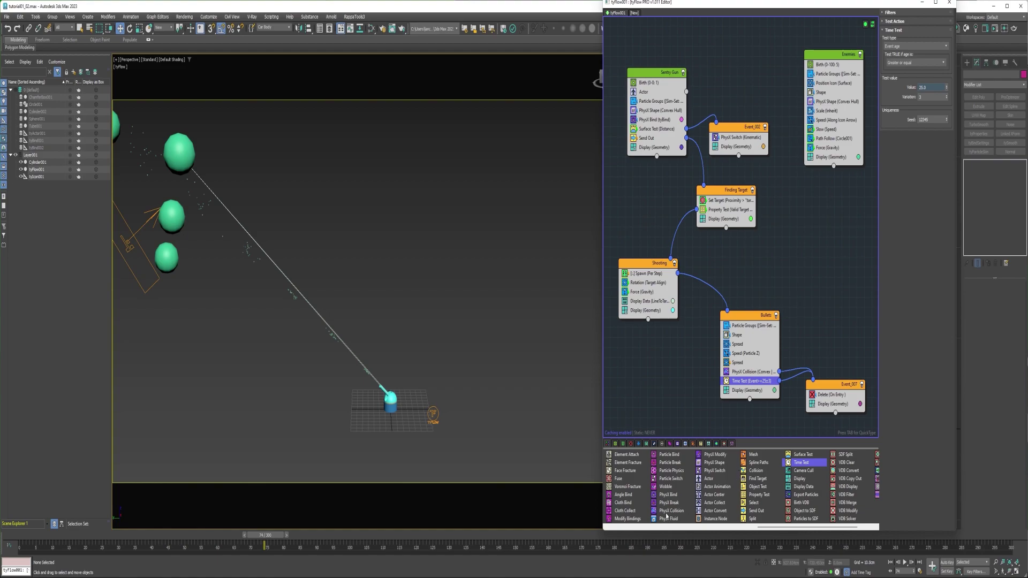
left_click_drag(671, 510, 840, 157)
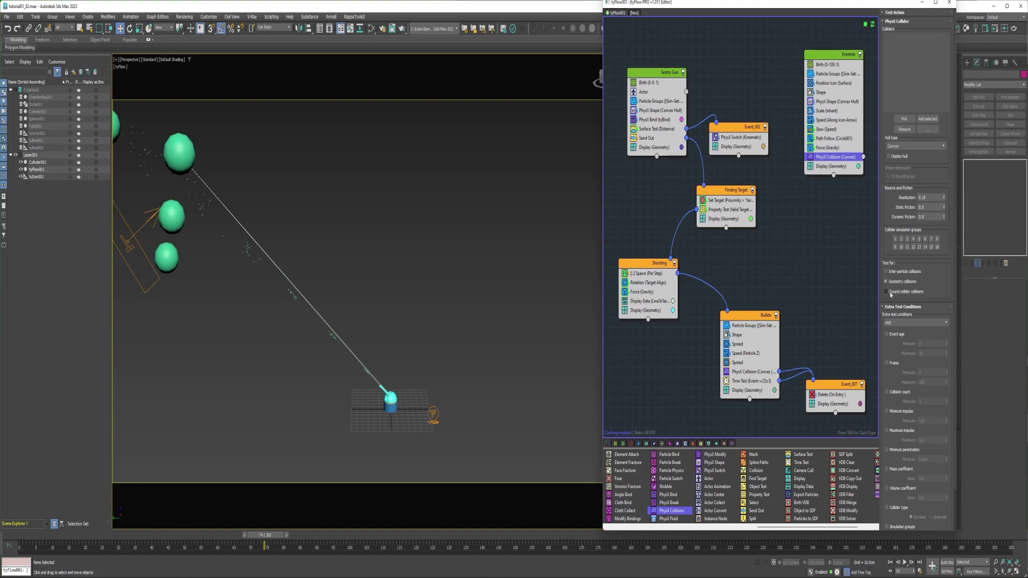
- Enable inter-particle collisions on the Enemies' PhysX Collision, limited to simulation group 3
left_click(886, 272)
scroll(936, 290, "down", 2)
left_click(888, 482)
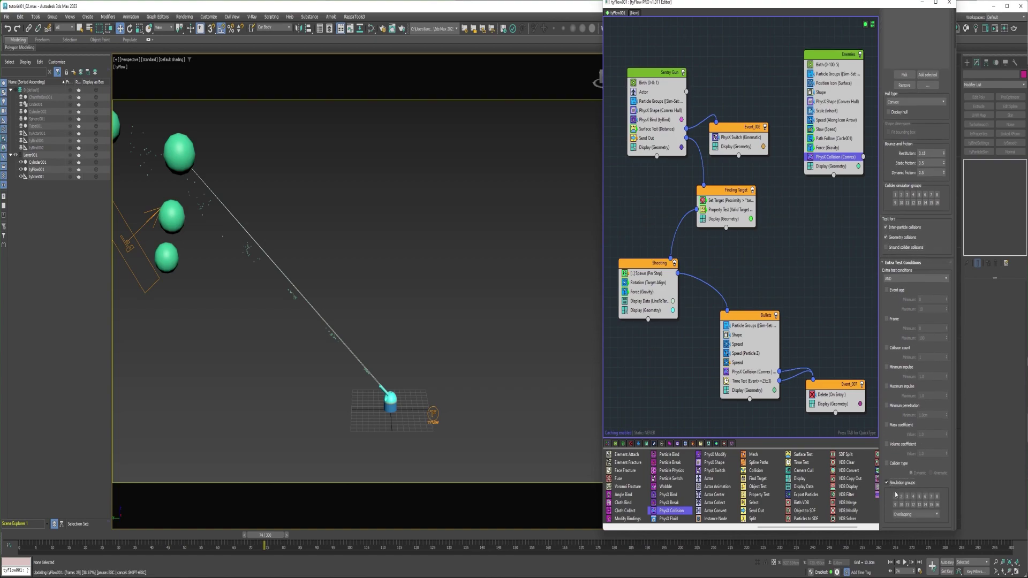
left_click(908, 496)
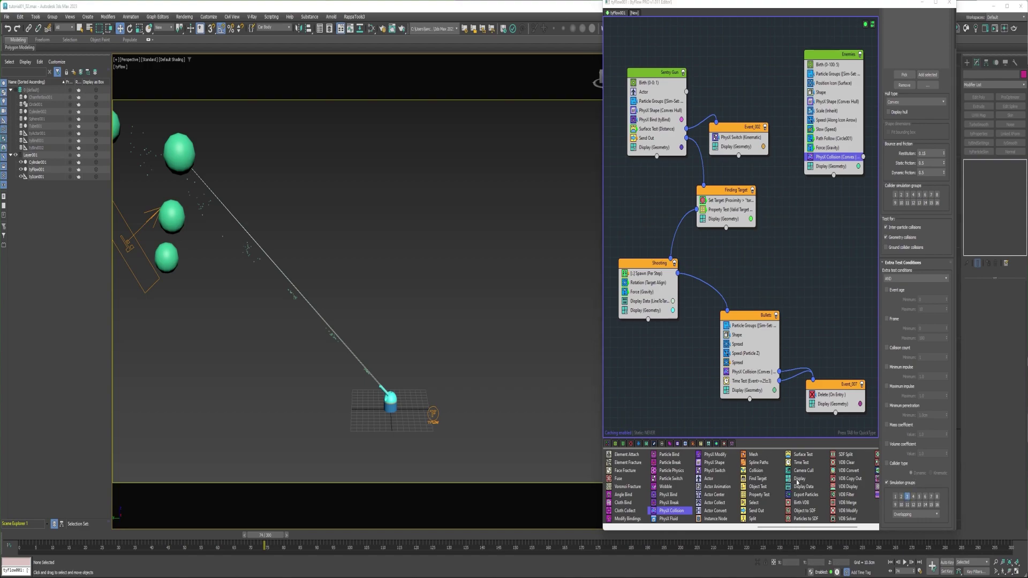
- Create a new Display event, switch its input side, and wire it to the enemy collision output
left_click_drag(797, 481, 864, 157)
right_click(836, 221)
left_click(860, 295)
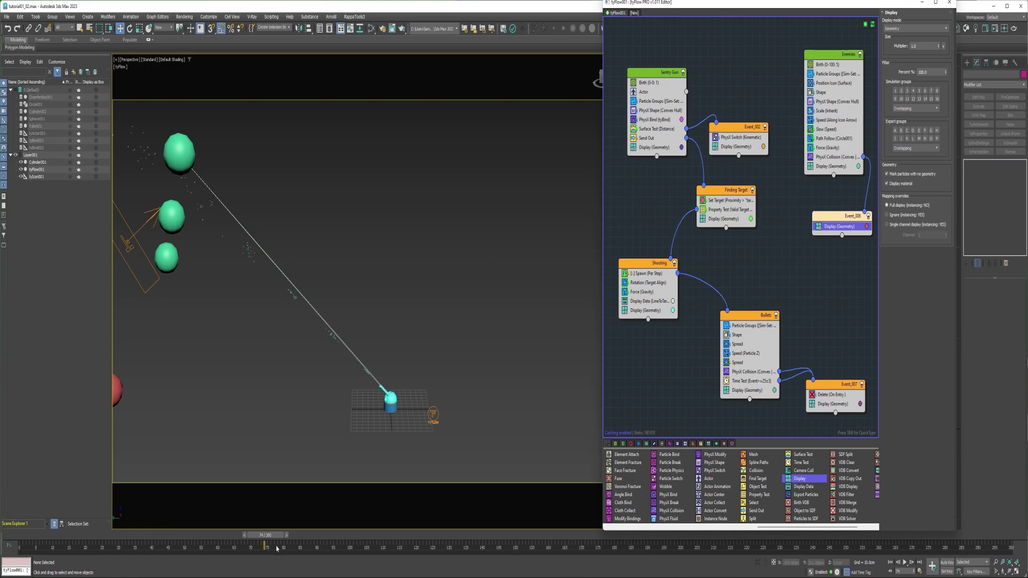
- Zoom out and play frames 74 to 127 to confirm struck spheres turn red
middle_click_drag(196, 440, 250, 384)
scroll(279, 399, "down", 3)
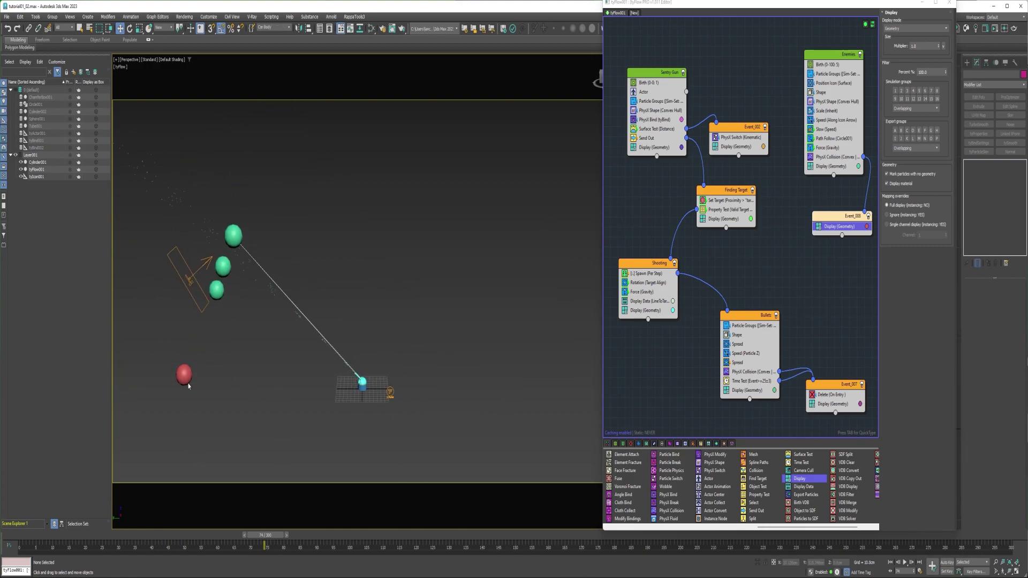
left_click_drag(274, 531, 303, 532)
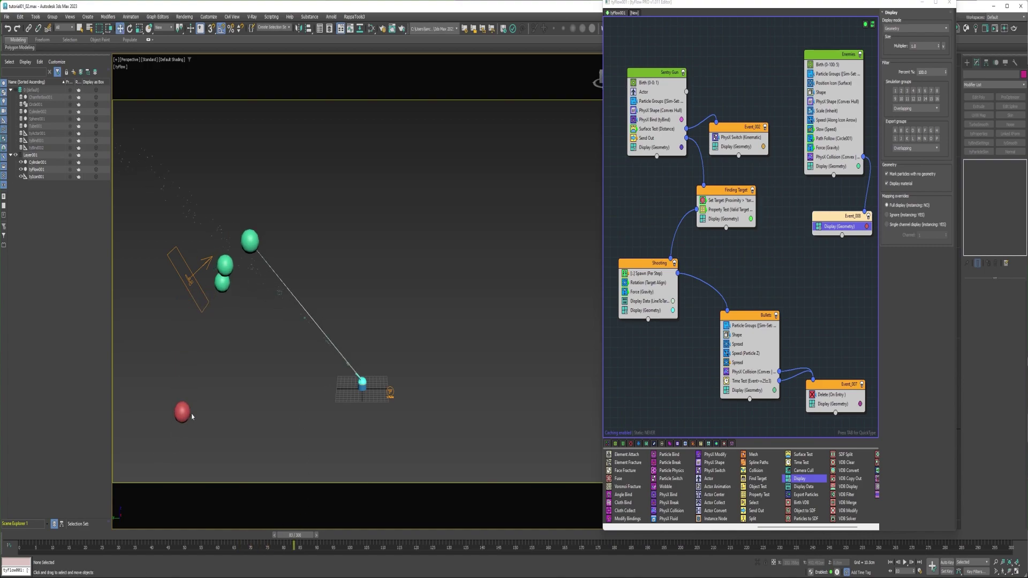
left_click_drag(287, 538, 440, 539)
left_click_drag(402, 434, 378, 391)
- Set the tyFlow simulation time step to a finer sub-frame value and replay
key("w")
left_click(978, 320)
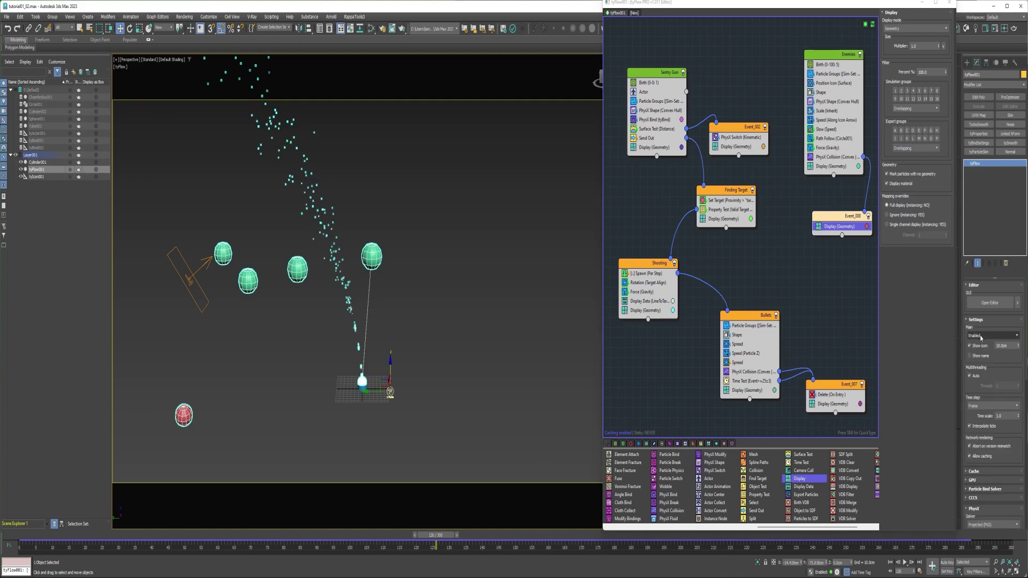
left_click(984, 405)
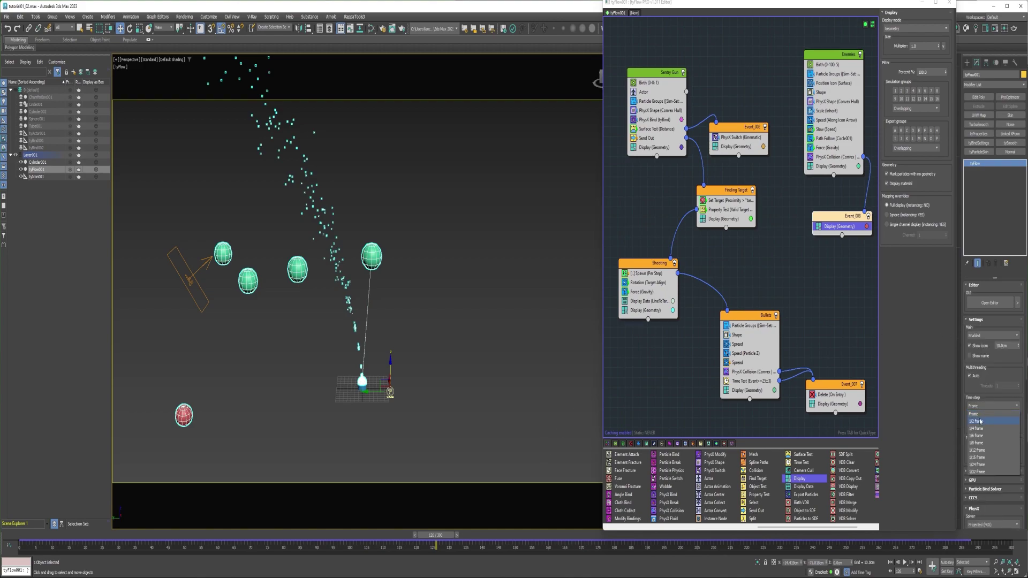
left_click(980, 423)
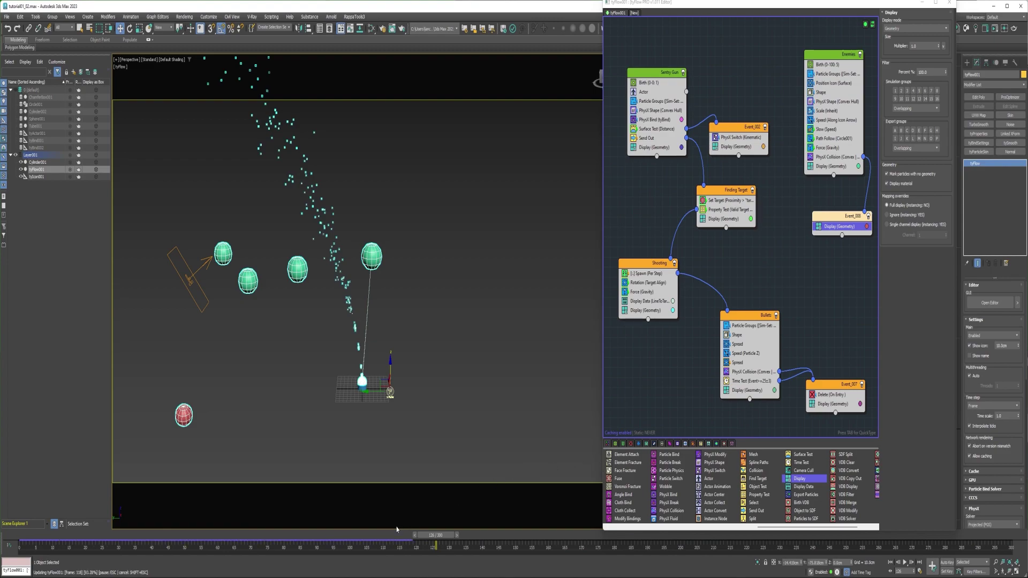
left_click_drag(432, 535, 555, 535)
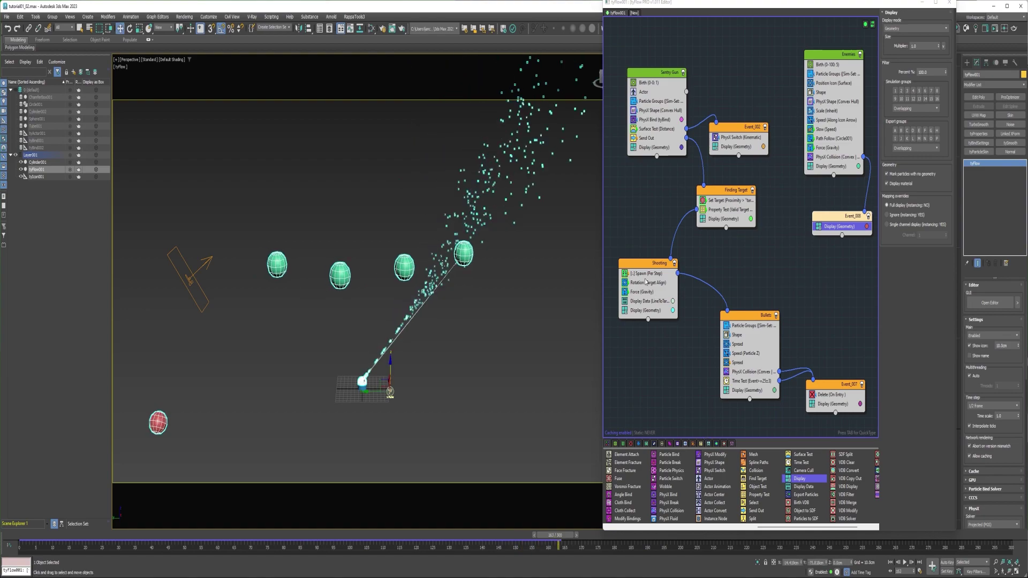
- Set Shooting's Rotation (Target Align) interpolation to 0.25 and replay frames 108 to 136
left_click(646, 282)
left_click(929, 421)
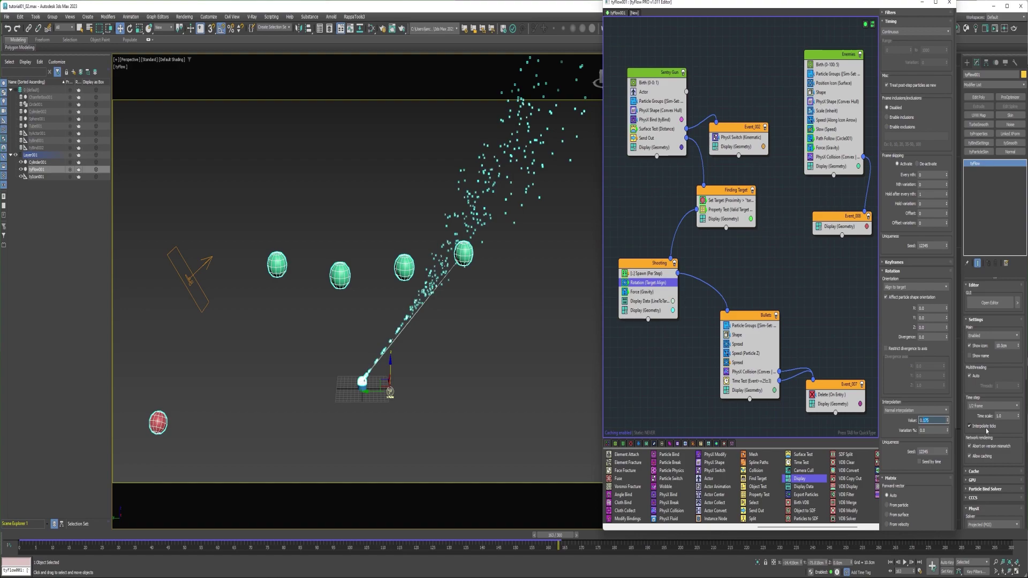
key("Return")
left_click_drag(555, 535, 439, 470)
middle_click_drag(220, 470, 246, 411)
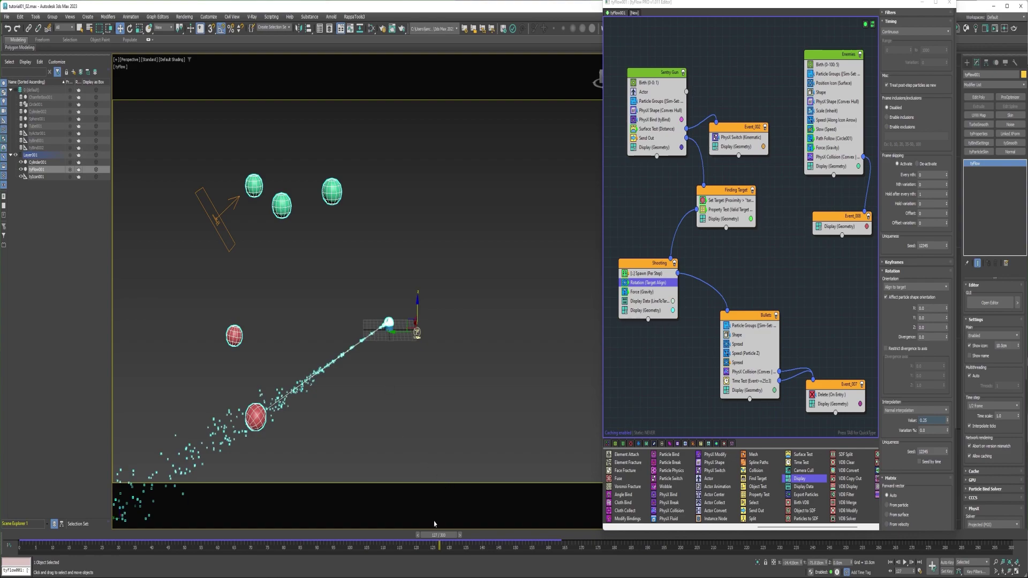
left_click_drag(431, 537, 457, 509)
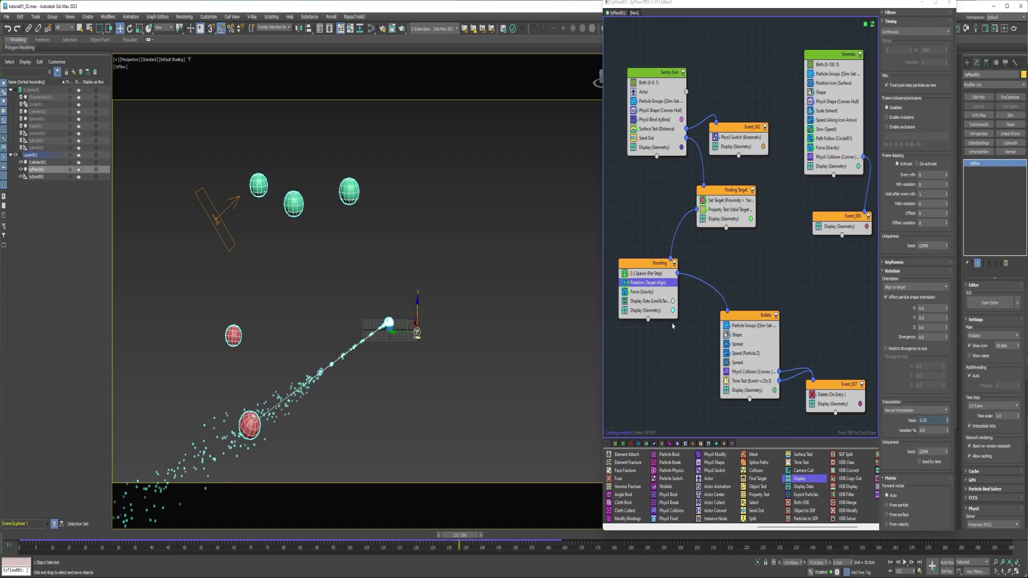
- Add a Voronoi Fracture operator to Event_008 and scrub back to watch the spheres shatter
scroll(714, 508, "left", 3)
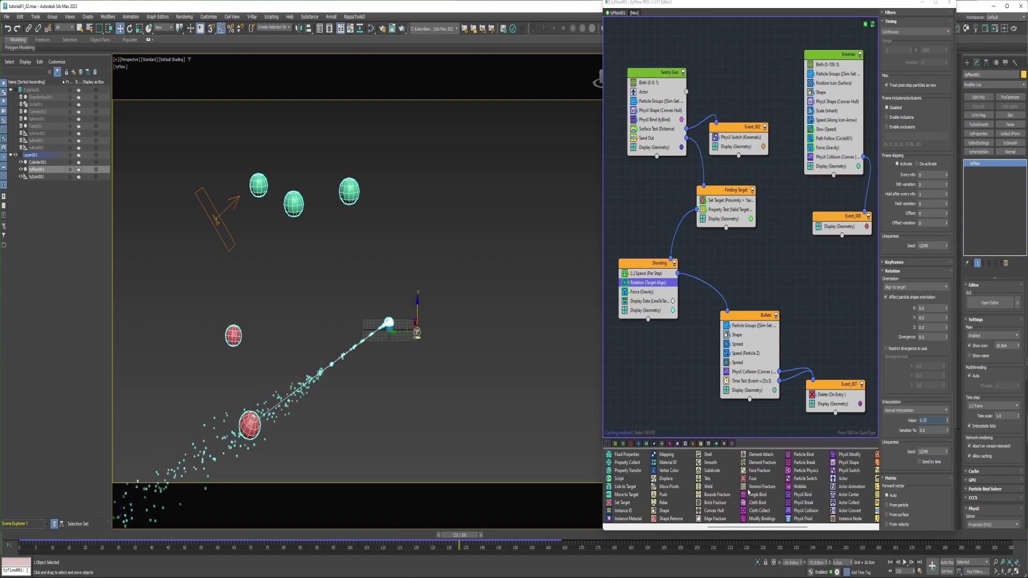
left_click_drag(759, 488, 841, 227)
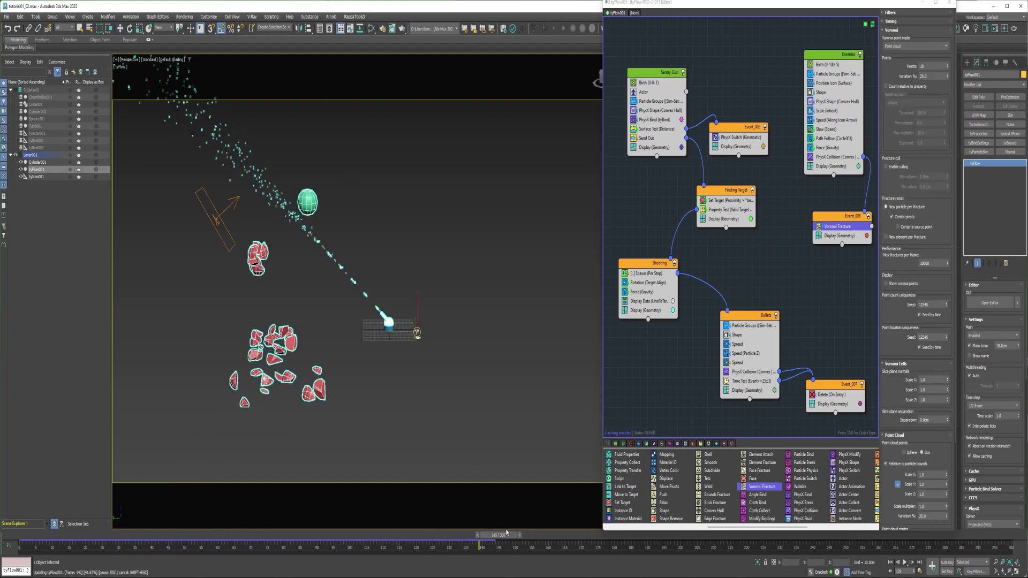
left_click_drag(547, 530, 520, 530)
key("w")
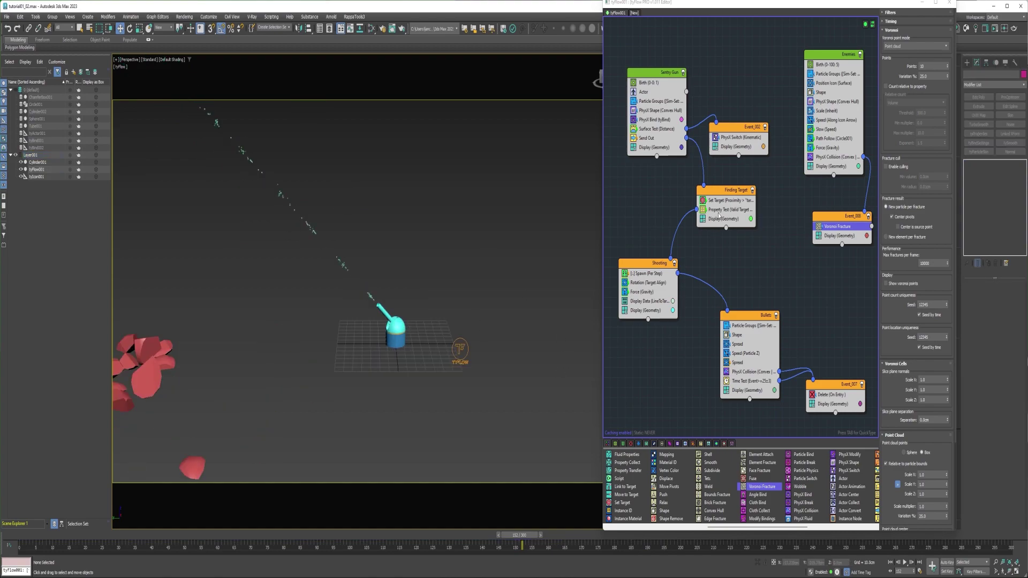
- Move the Property Test into Shooting above Display and set it to pass when Less than
left_click(728, 210)
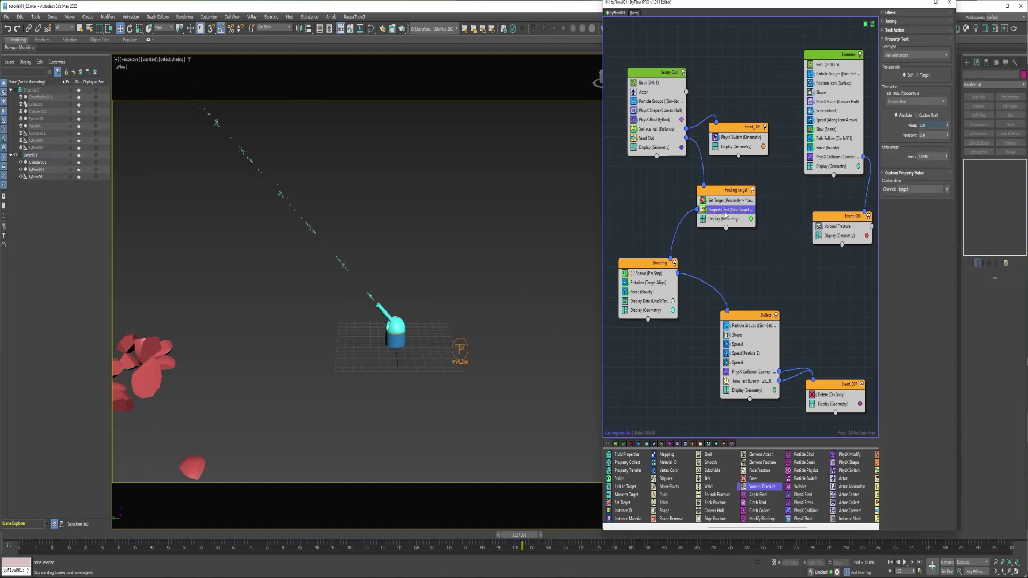
left_click_drag(726, 215, 644, 310)
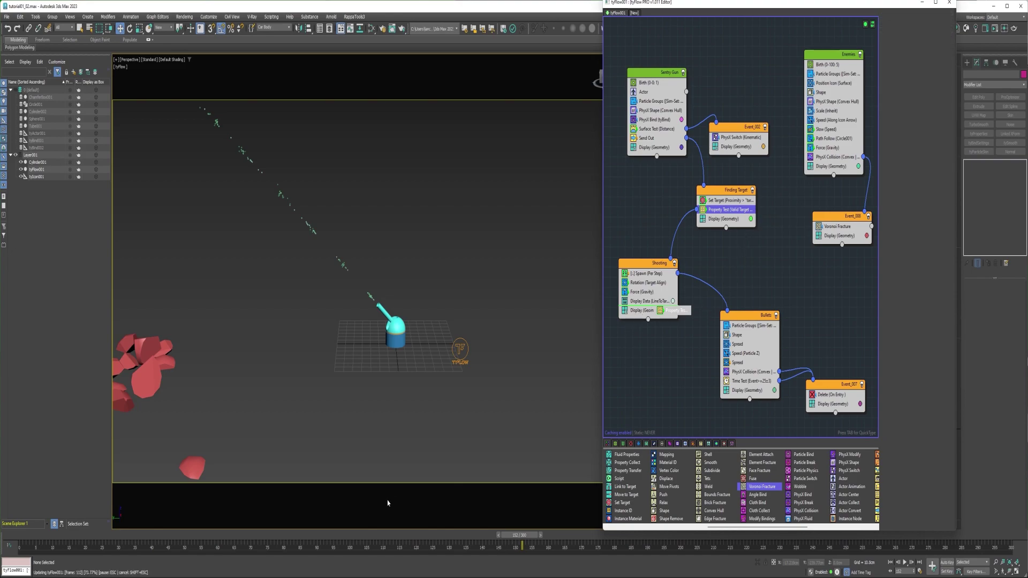
left_click_drag(504, 535, 68, 538)
key("w")
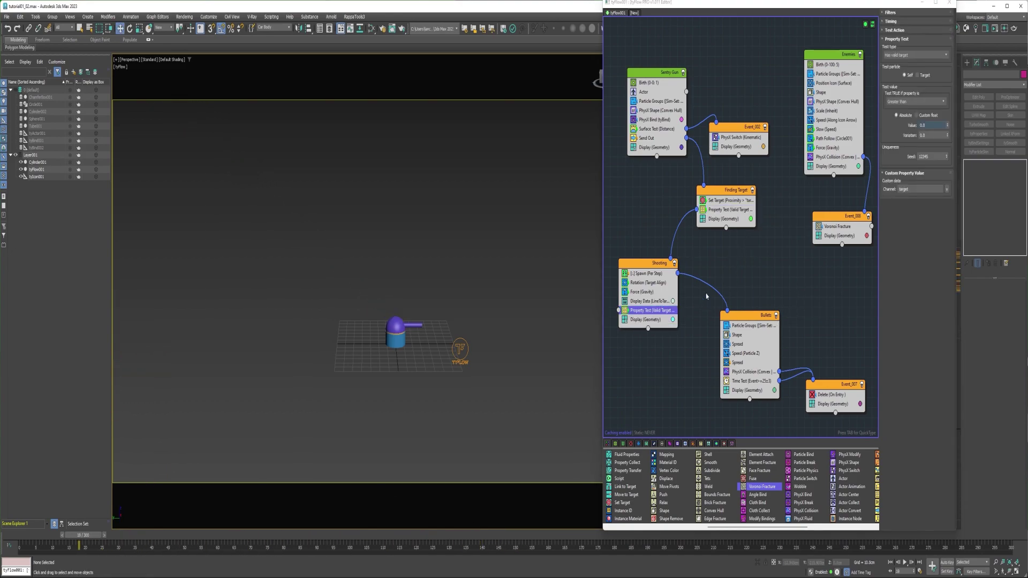
left_click(916, 101)
left_click(897, 116)
left_click_drag(929, 126, 911, 121)
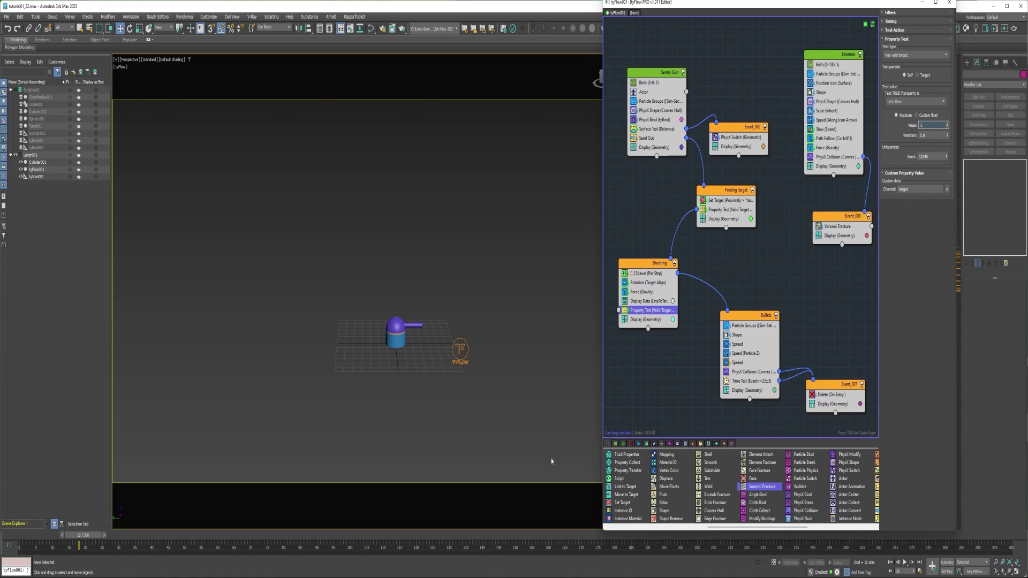
- Wire Shooting's test output back to Finding Target with a knot, then play to frame 44
left_click_drag(615, 308, 704, 187)
right_click(661, 231)
left_click(668, 236)
left_click_drag(662, 231, 616, 188)
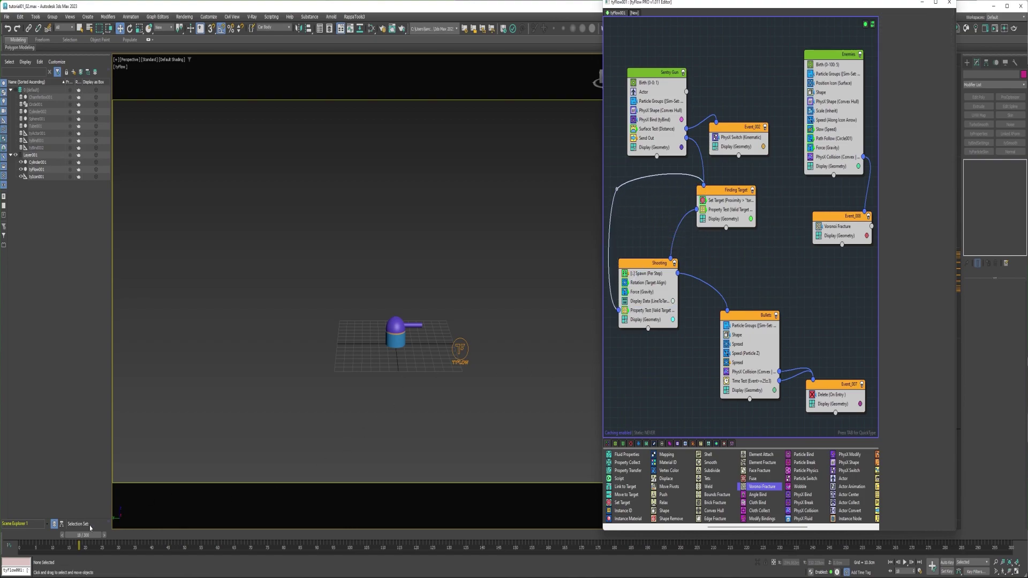
left_click_drag(79, 537, 267, 487)
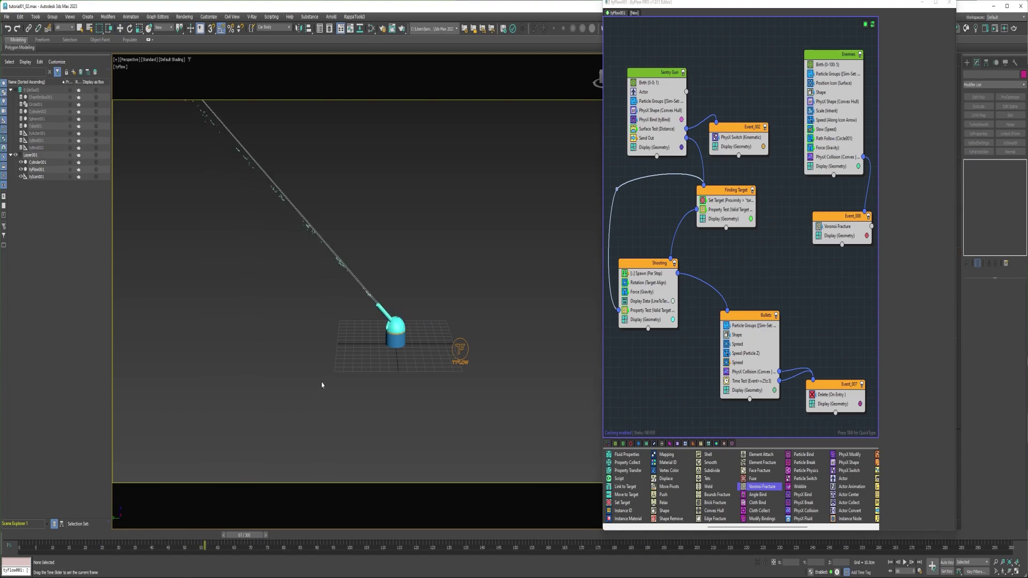
- Review the Shooting and Enemies settings, then add a Particle Groups operator to Event_008
scroll(322, 384, "down", 5)
middle_click_drag(323, 384, 334, 401)
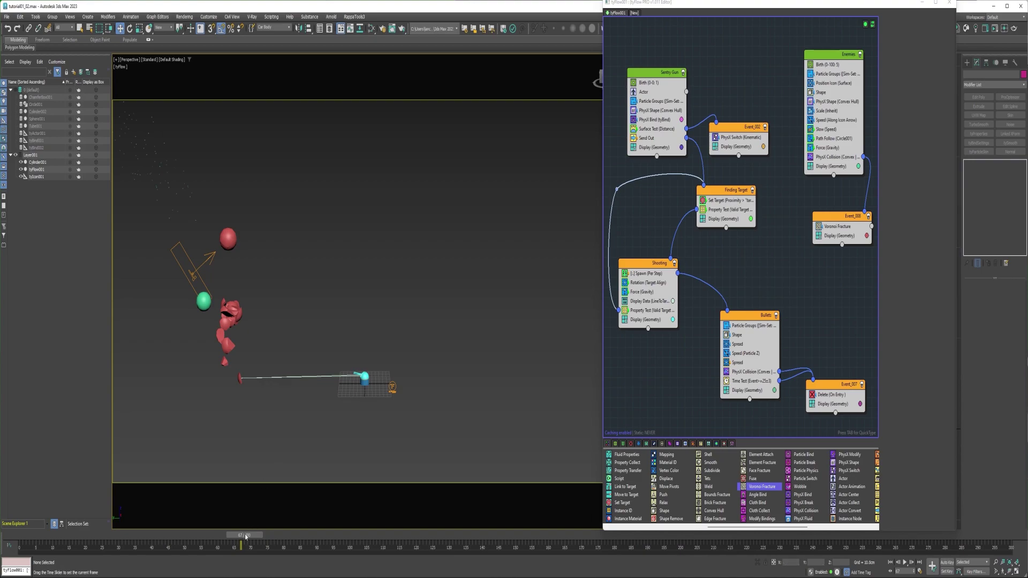
left_click(651, 310)
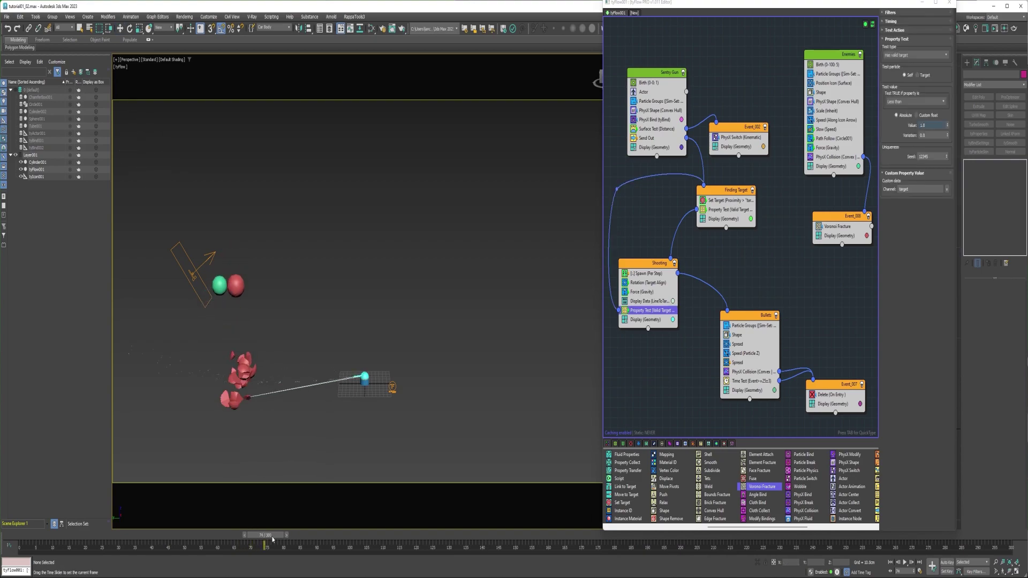
left_click(830, 73)
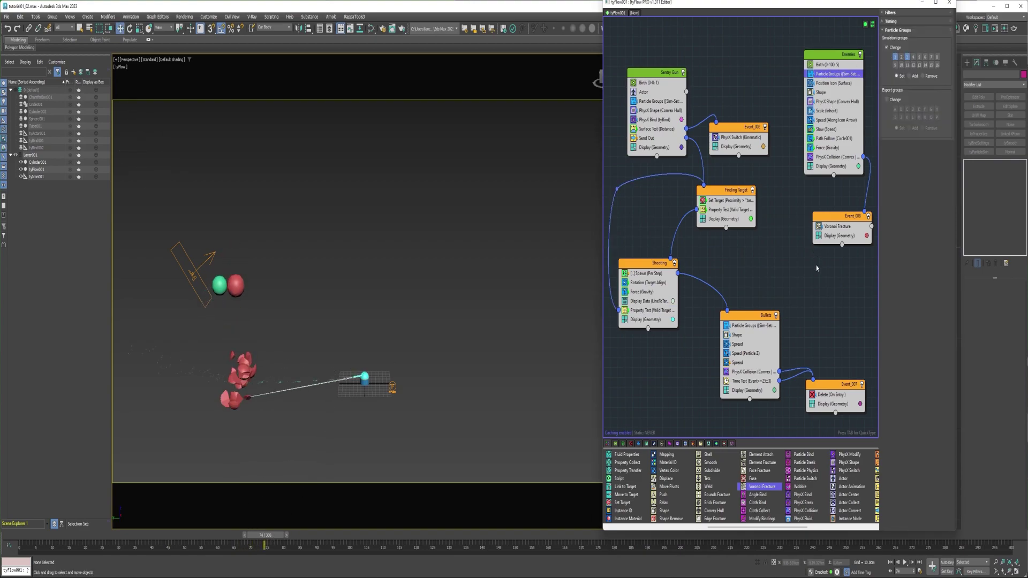
scroll(648, 490, "up", 5)
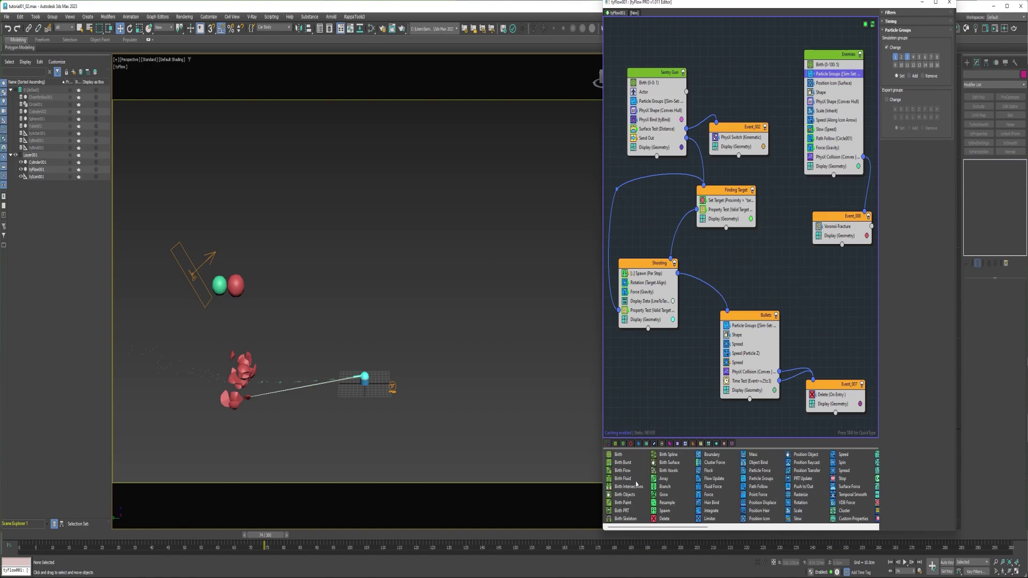
left_click_drag(760, 478, 848, 216)
- Rename Event_008 to Destroyed, enable simulation group 4, and advance to frame 101
right_click(849, 216)
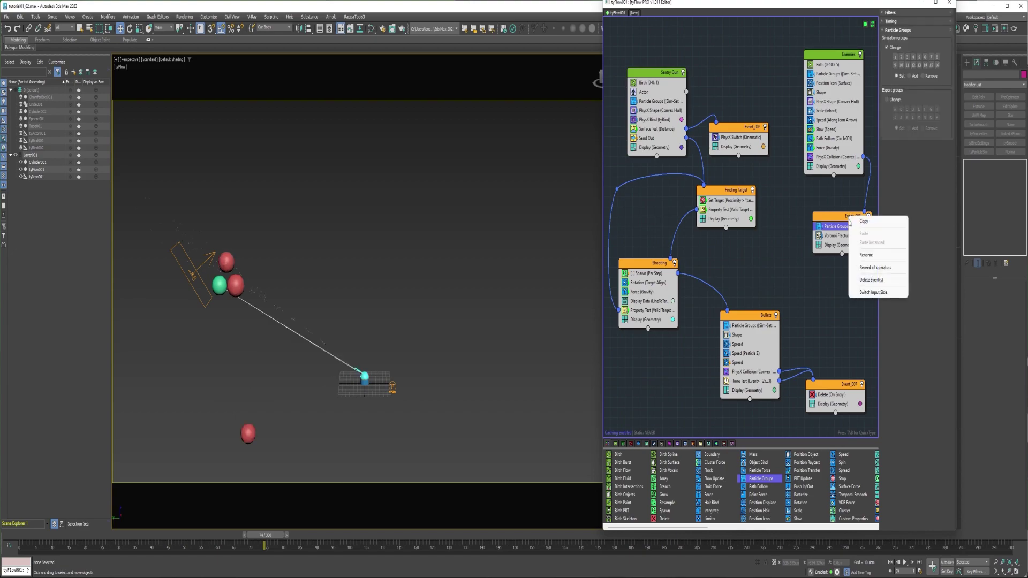
left_click(859, 252)
type("Des")
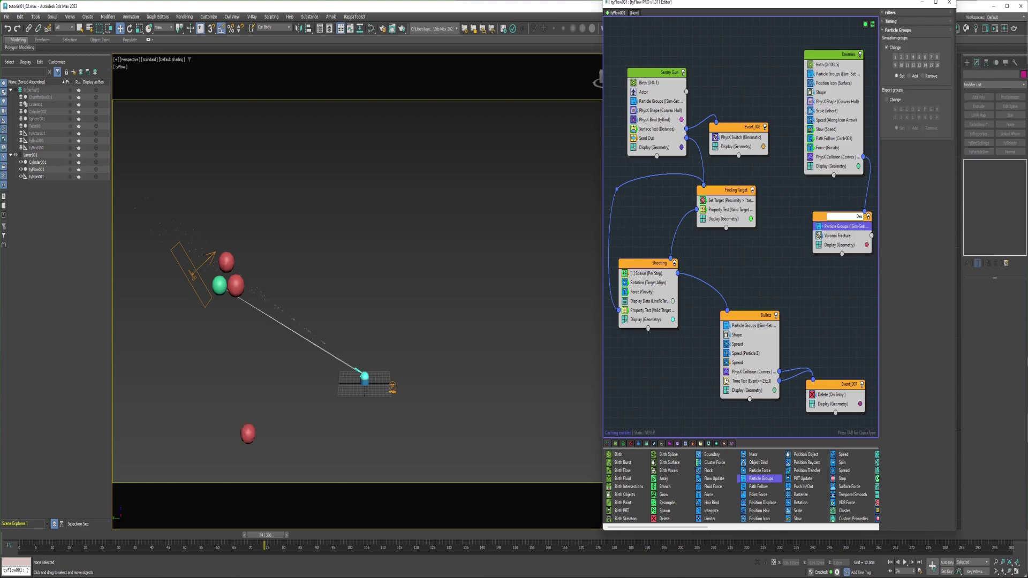
type("troyed")
key("Return")
left_click(913, 56)
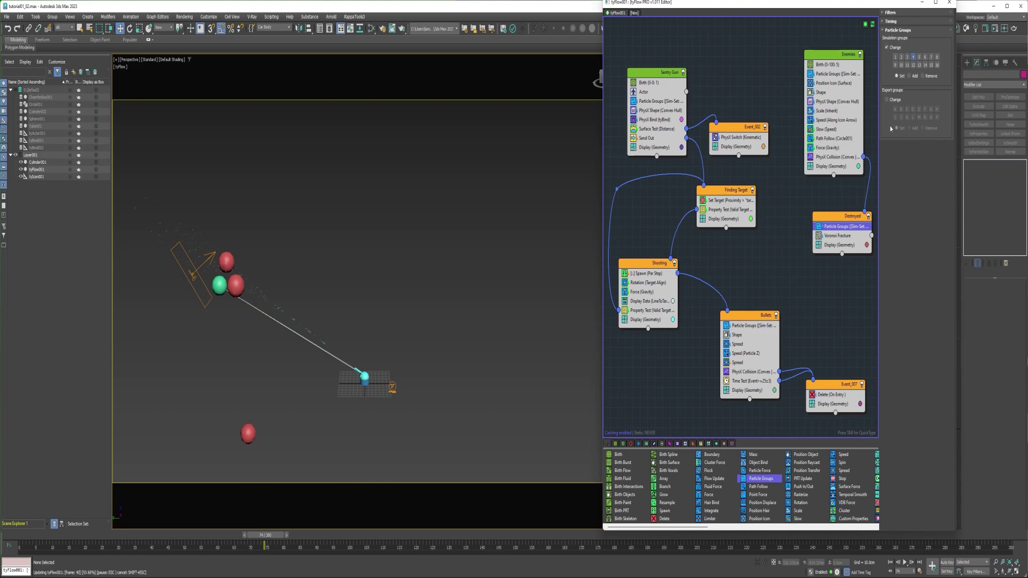
left_click_drag(272, 536, 0, 539)
- Play to frame 52, then add Custom Properties to Sentry Gun above Send Out
key("w")
scroll(370, 364, "up", 6)
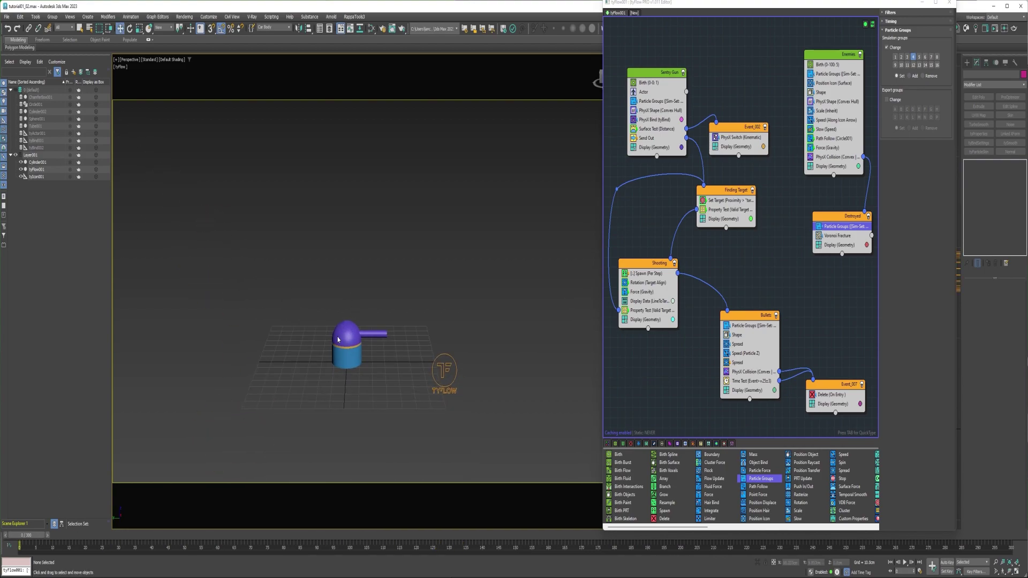
left_click_drag(27, 537, 375, 517)
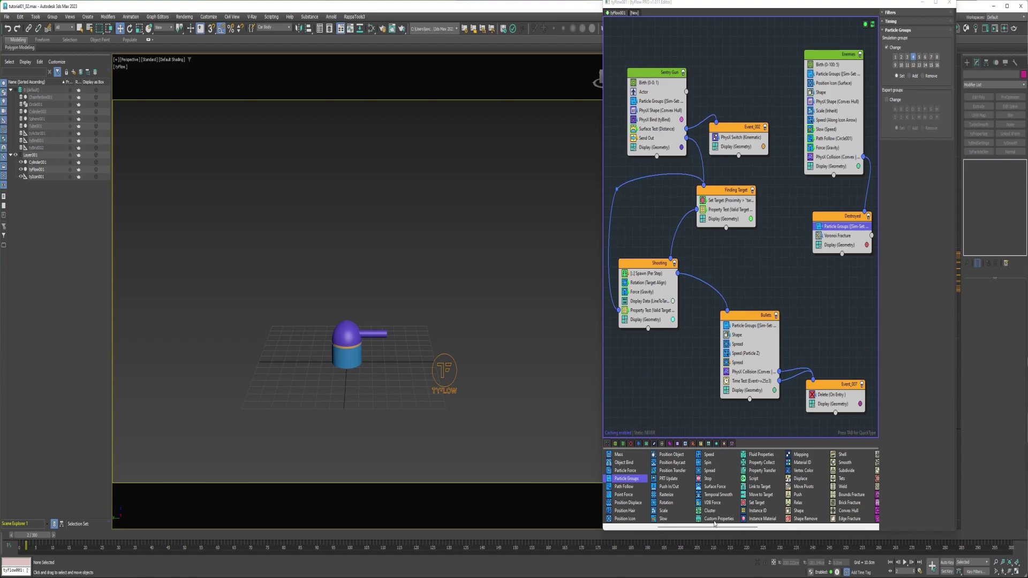
left_click_drag(718, 520, 708, 324)
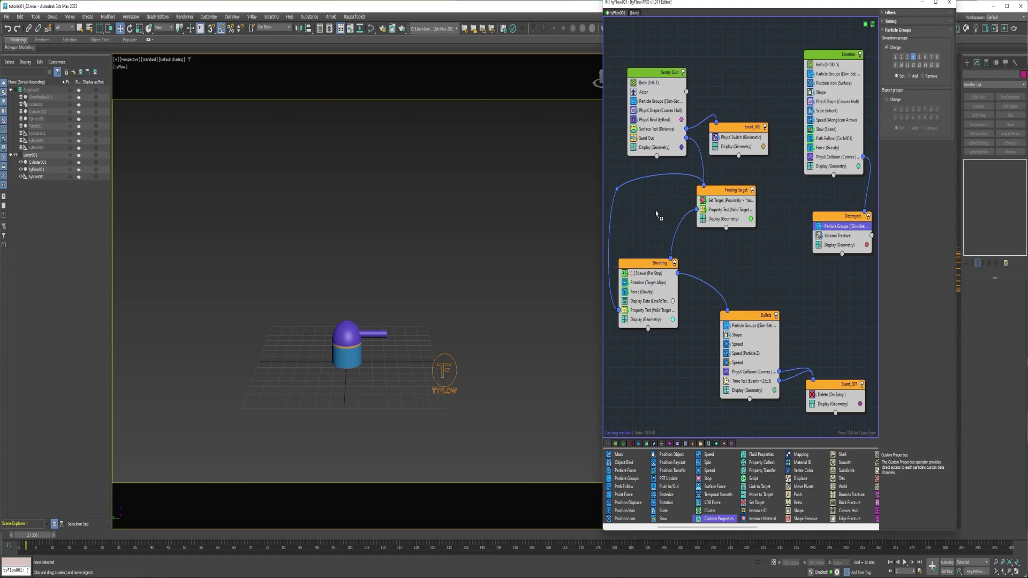
left_click_drag(657, 213, 651, 137)
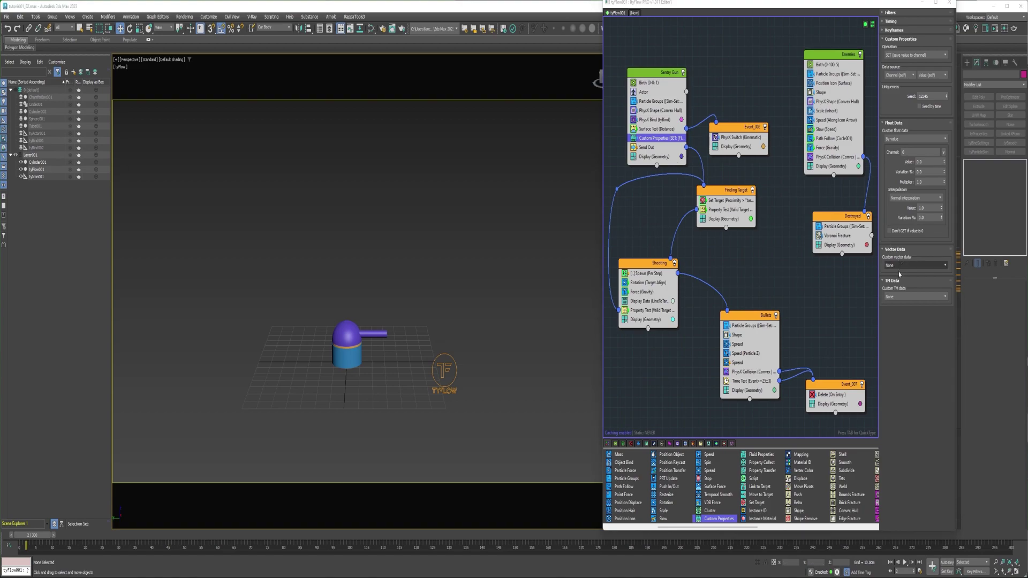
- Set Custom TM data to Position/rotation, stored in channel the_TM
left_click(894, 297)
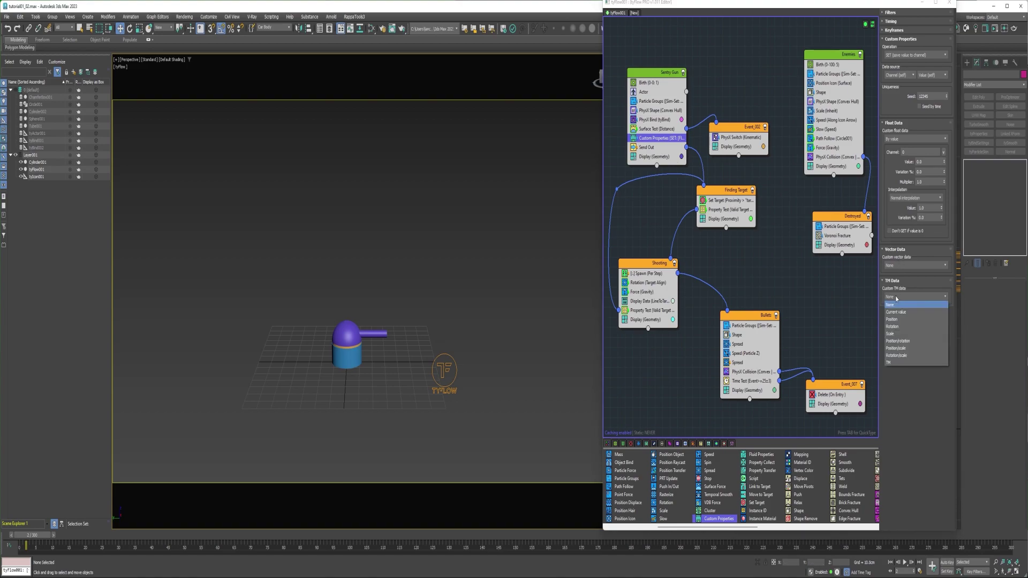
left_click(902, 341)
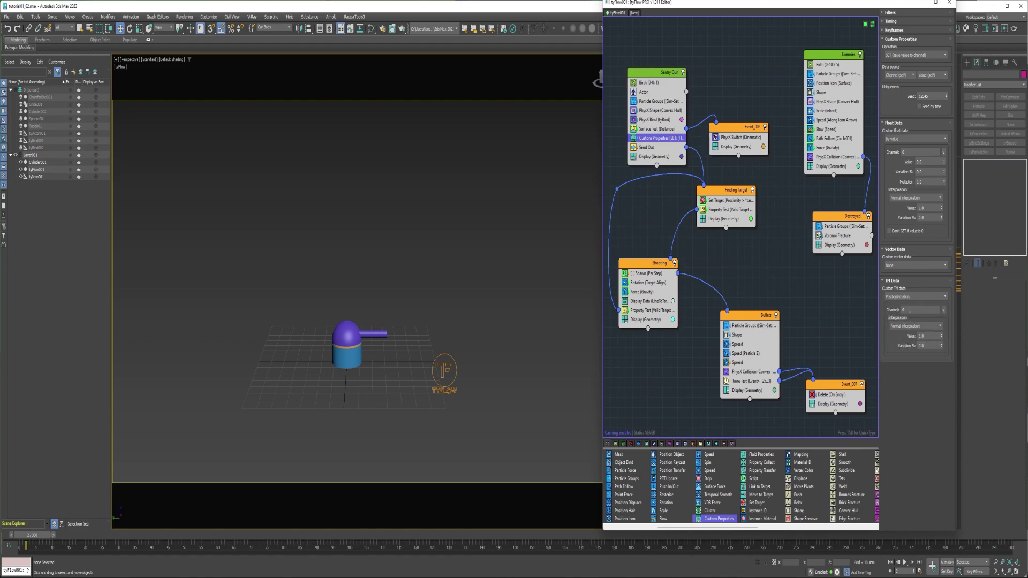
double_click(909, 309)
type("the_TM")
key("Return")
- Copy Custom Properties into Finding Target, set Operation to GET, TM value 0.15, Timing Continuous
left_click_drag(650, 141, 726, 209)
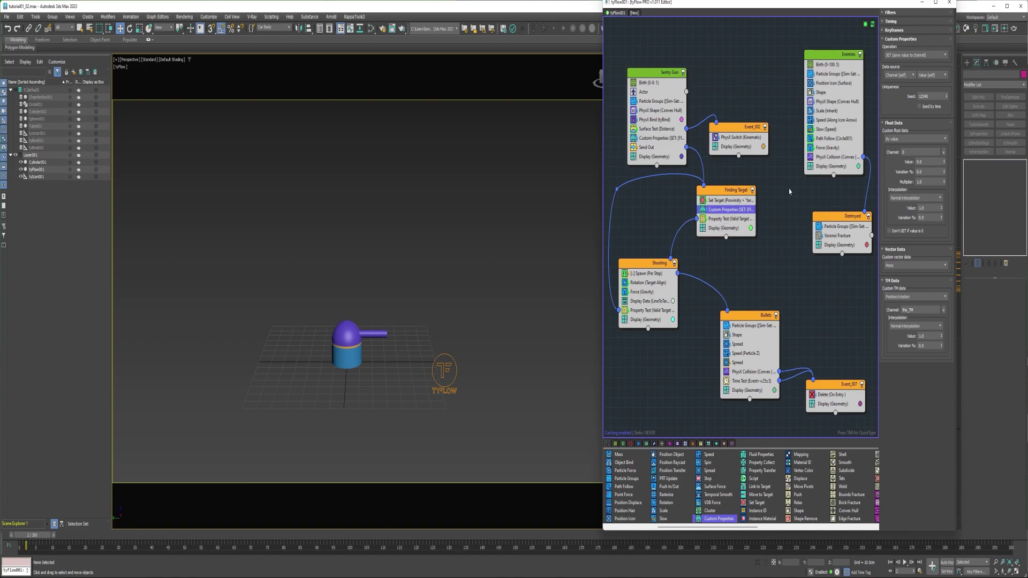
left_click(895, 56)
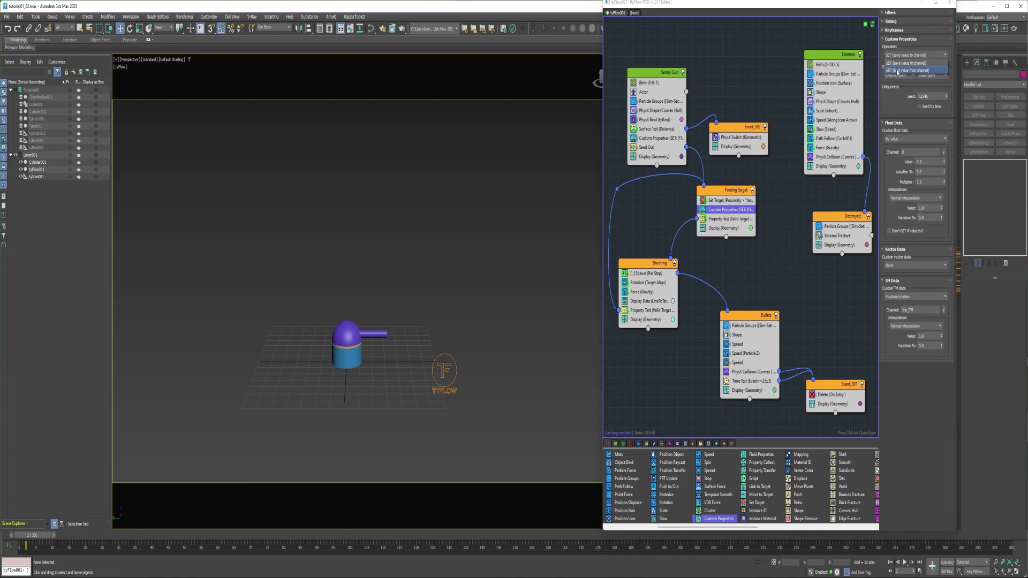
left_click(917, 74)
double_click(927, 336)
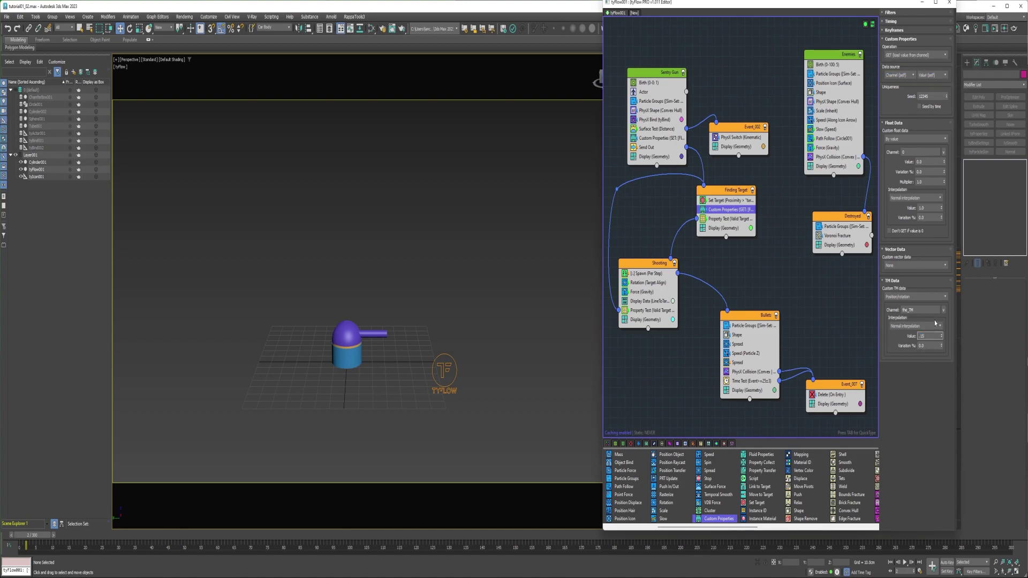
type(".15")
key("Return")
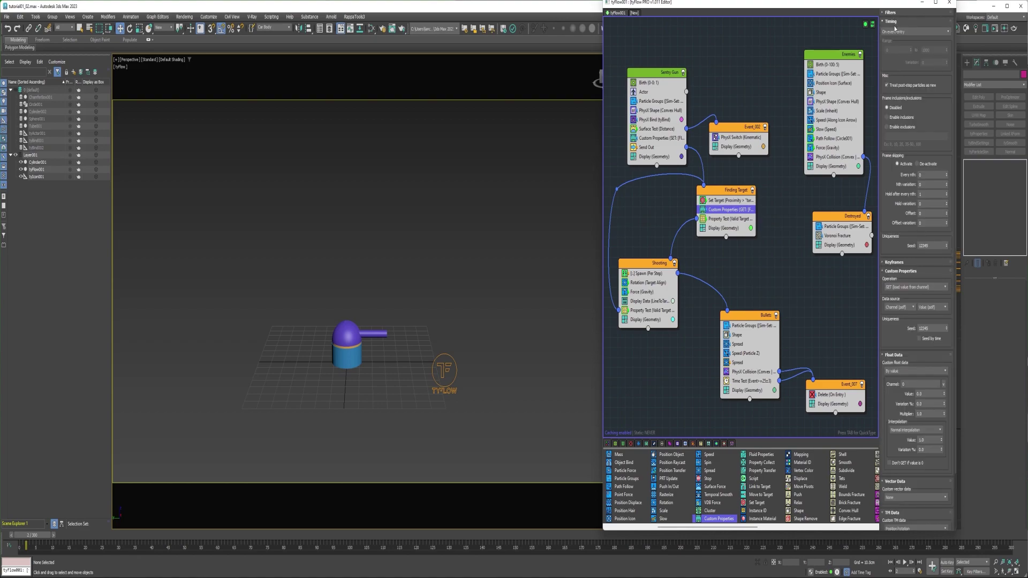
left_click(895, 22)
left_click(890, 54)
- Play to frame 139, then rewind and review Sentry Gun's Custom Properties timing settings
left_click_drag(24, 535, 61, 536)
key("w")
left_click(653, 138)
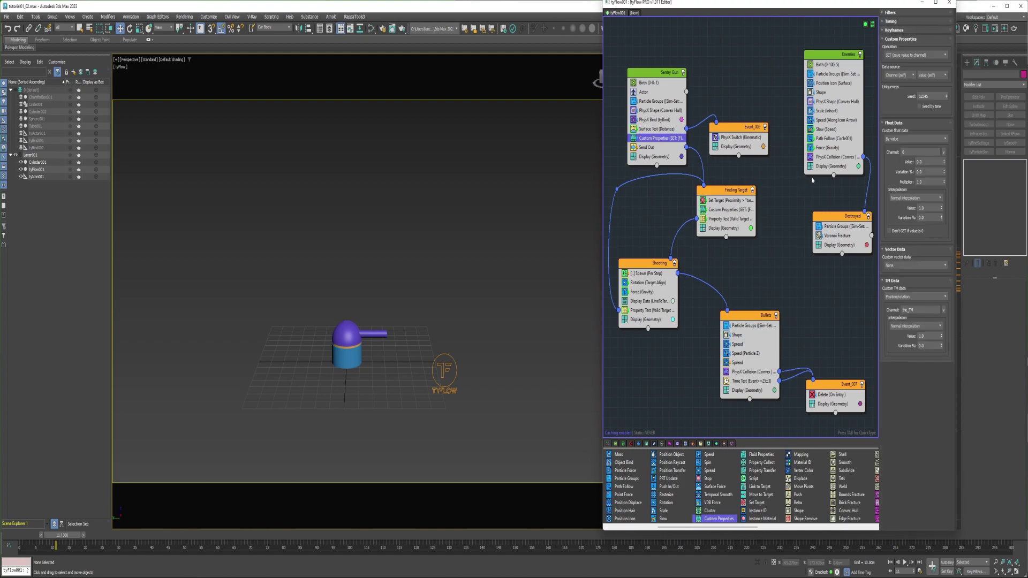
left_click(368, 279)
left_click_drag(56, 535, 19, 536)
left_click(897, 22)
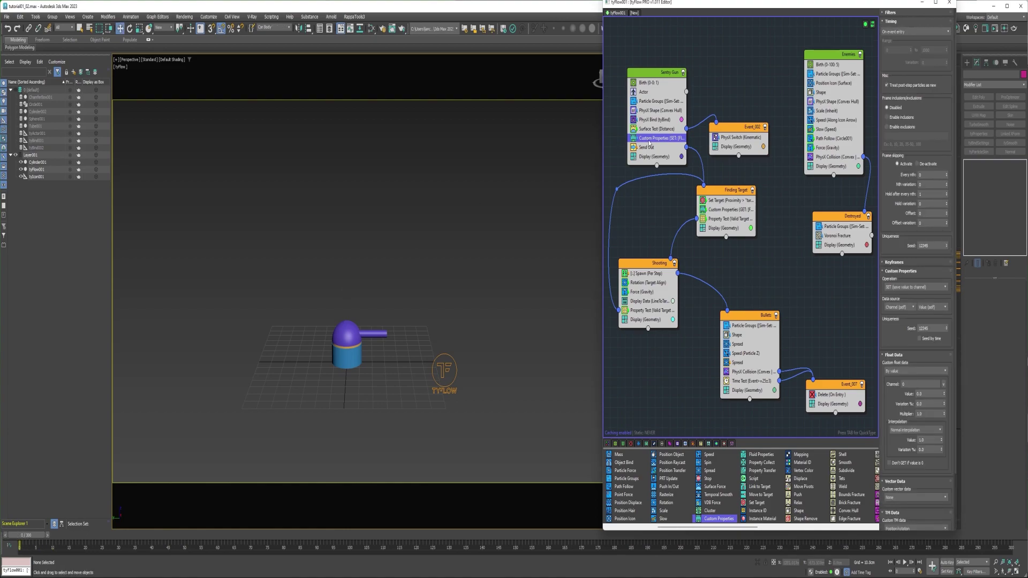
- Compare Finding Target's Custom Properties settings and replay the simulation to frame 65
left_click(716, 211)
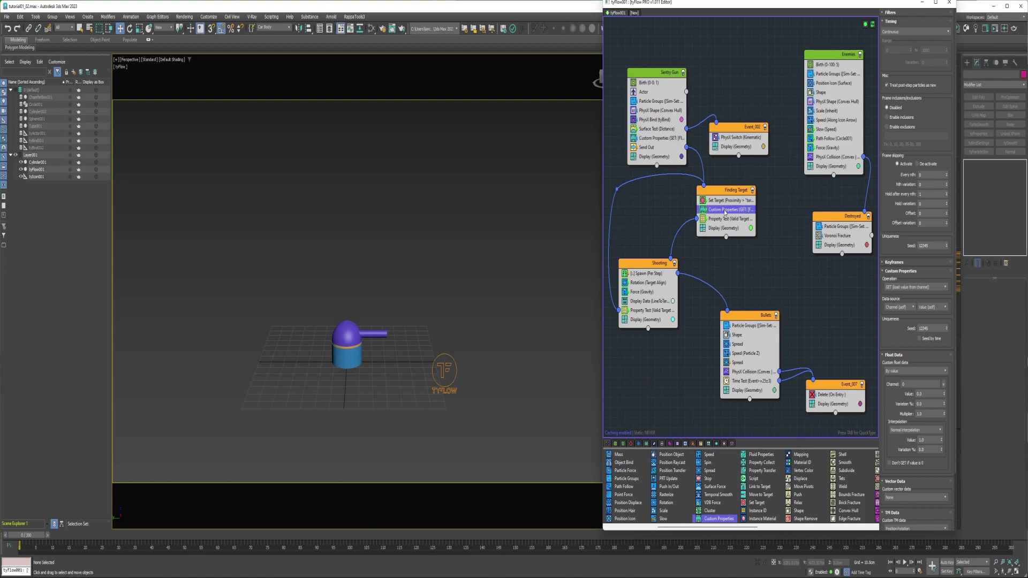
scroll(937, 100, "down", 1)
scroll(937, 100, "down", 3)
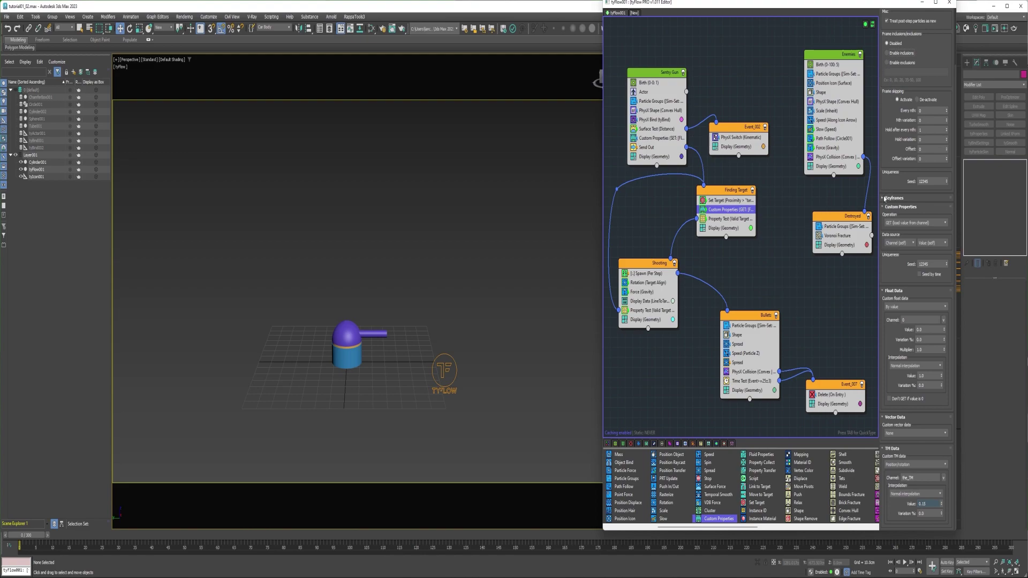
mouse_move(883, 181)
left_mouse_down()
mouse_move(886, 271)
mouse_move(890, 172)
left_mouse_up()
left_click_drag(27, 534, 192, 533)
scroll(294, 370, "down", 4)
middle_click_drag(294, 369, 374, 402)
left_click_drag(197, 536, 265, 535)
- Set the Enemies Birth operator's Total to 2, then select its End frame field
key("w")
left_click(844, 65)
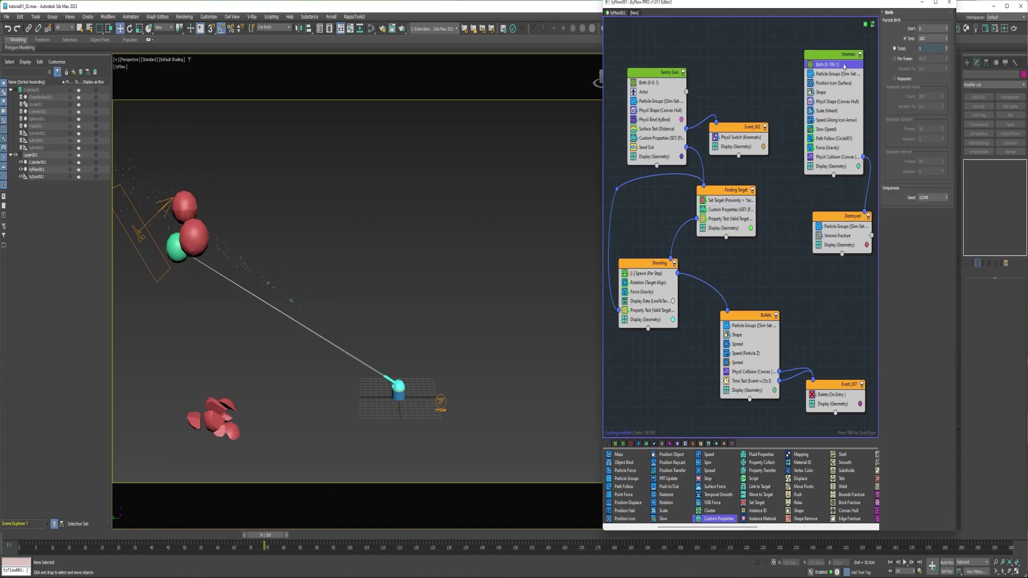
left_click_drag(927, 49, 902, 50)
type("2")
key("Return")
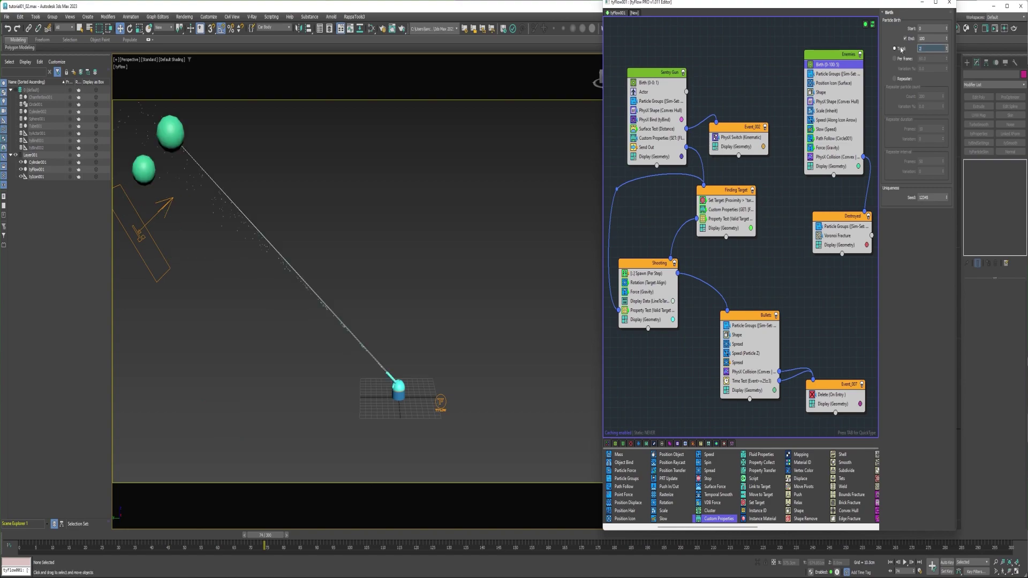
left_click(918, 41)
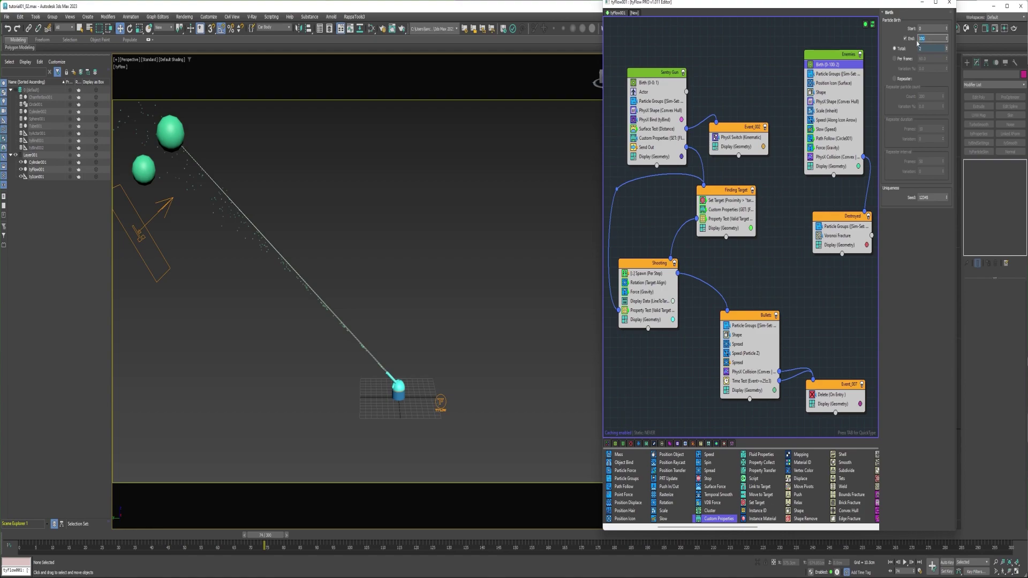